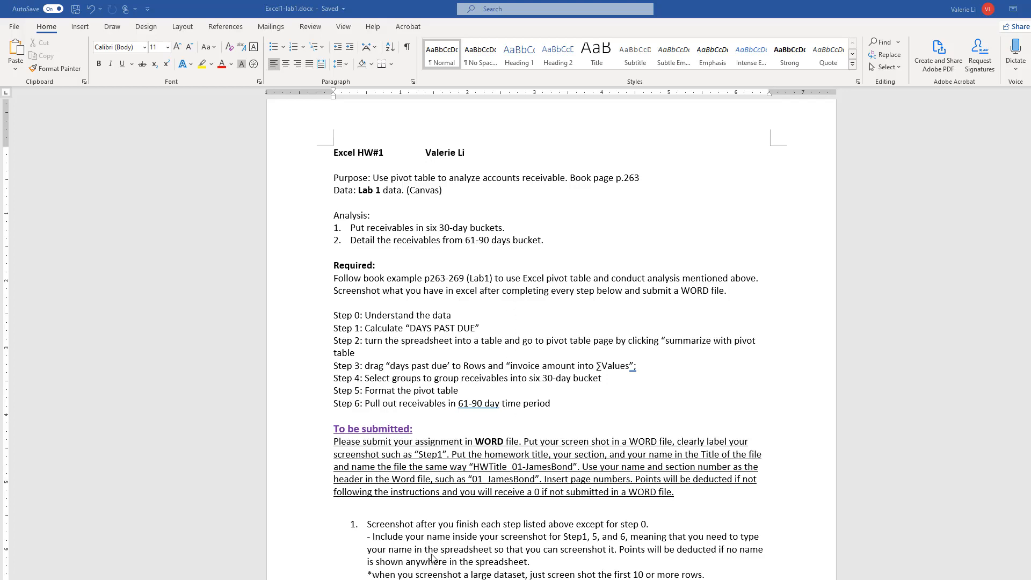
- Switch from the Word assignment to the Lab 1 Data workbook in Excel
{"action": "left_click", "coordinate": [427, 579]}
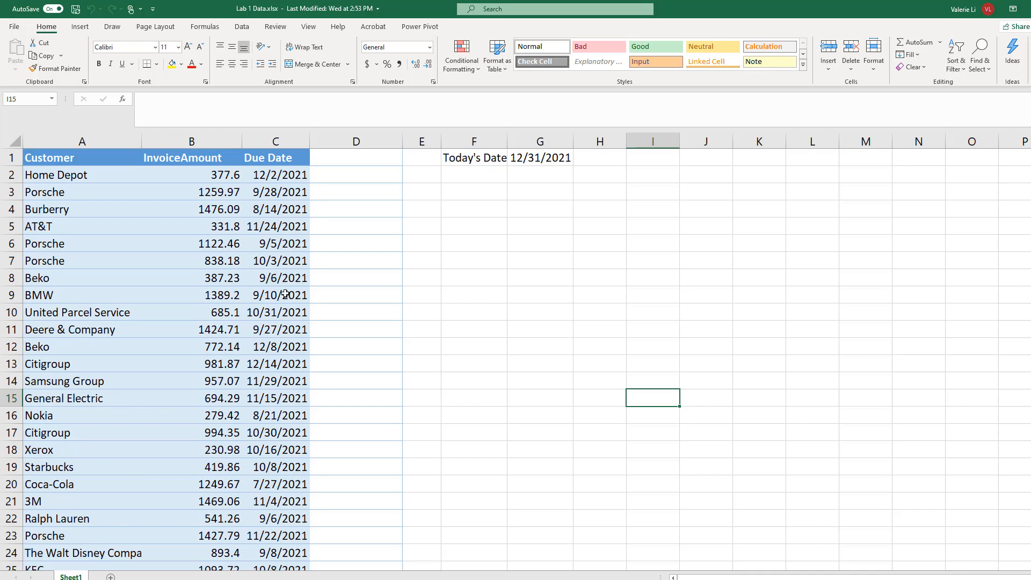
{"action": "mouse_move", "coordinate": [355, 579]}
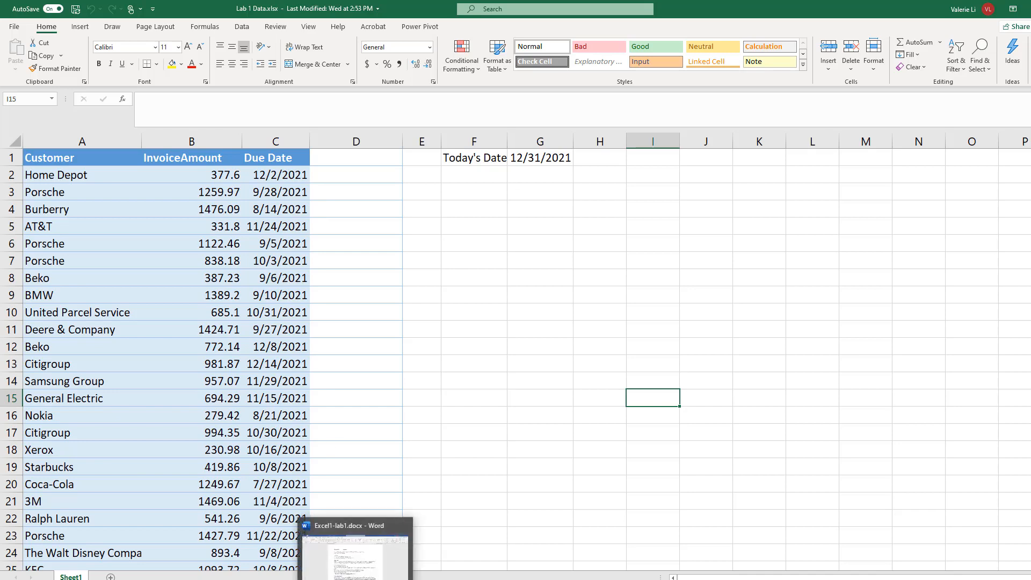
{"action": "left_click", "coordinate": [355, 579]}
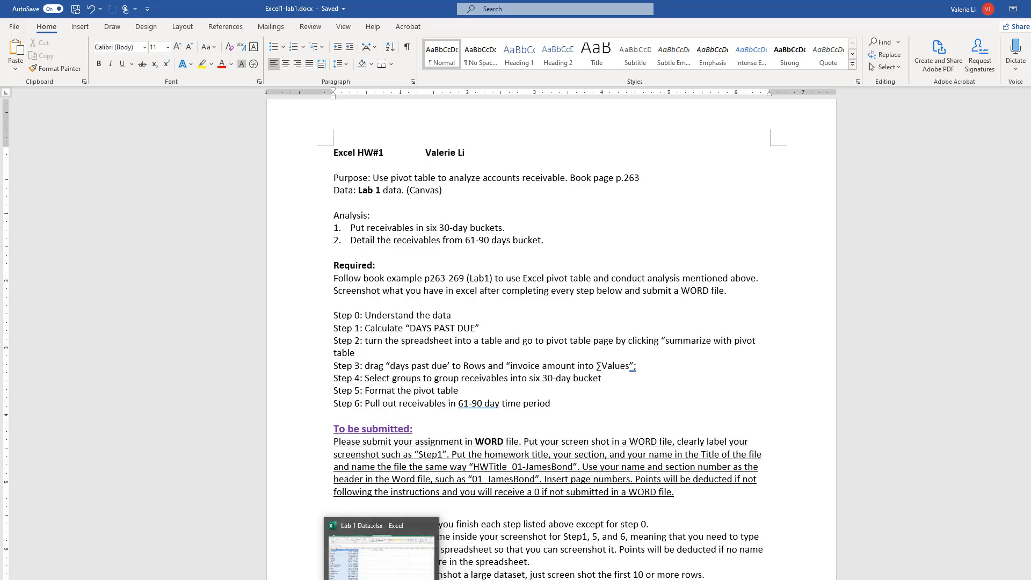
{"action": "left_click", "coordinate": [382, 543]}
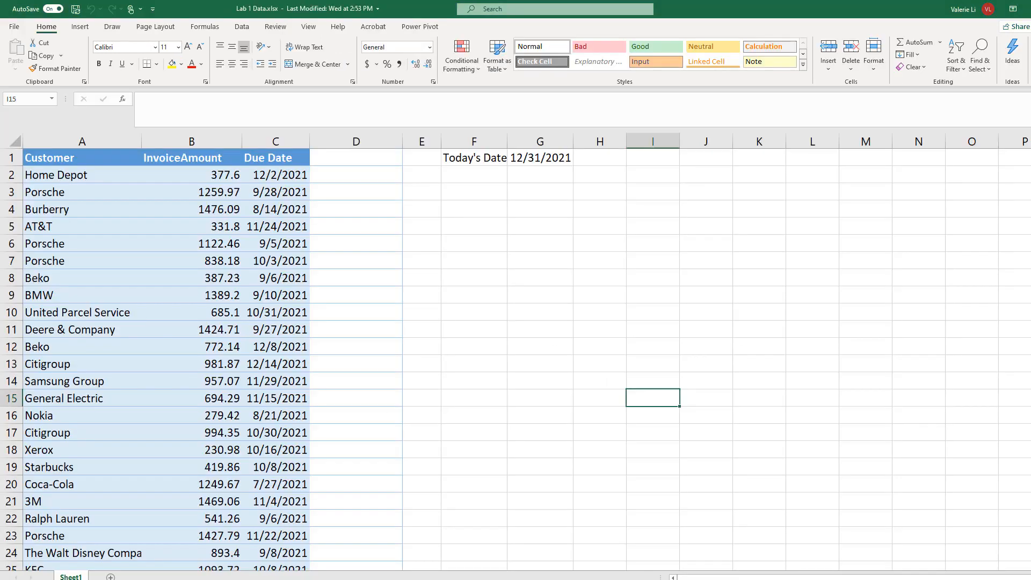
- Enter the heading 'Days past due' in D1 and make its font black
{"action": "left_click", "coordinate": [356, 158]}
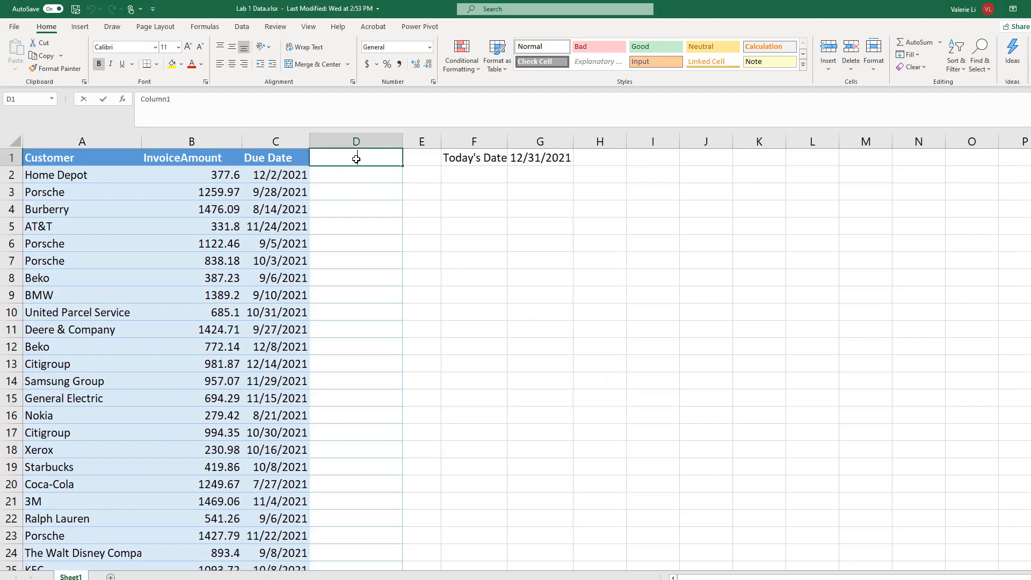
{"action": "type", "text": "DAys "}
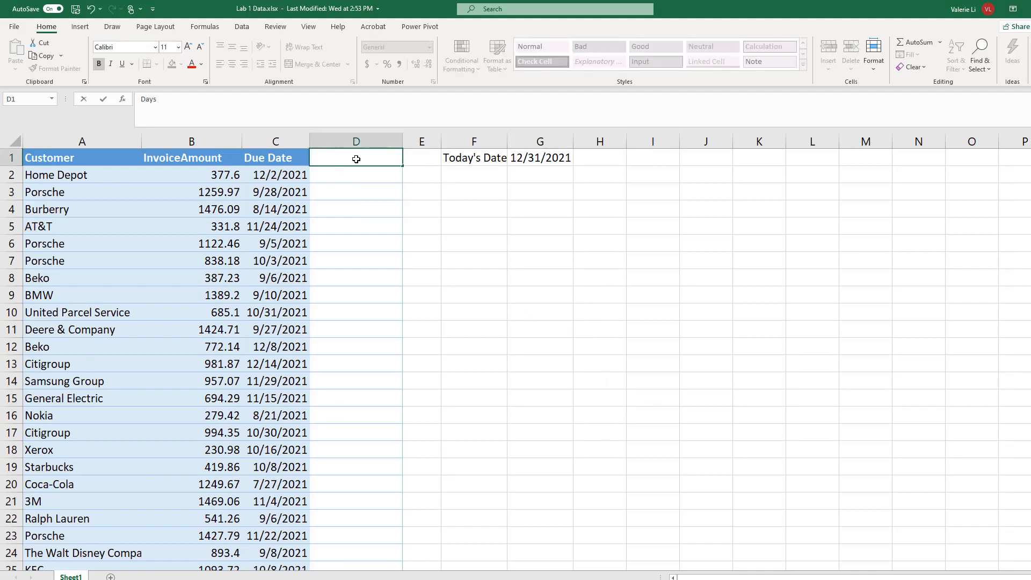
{"action": "type", "text": "past due"}
{"action": "key", "text": "ctrl+Return"}
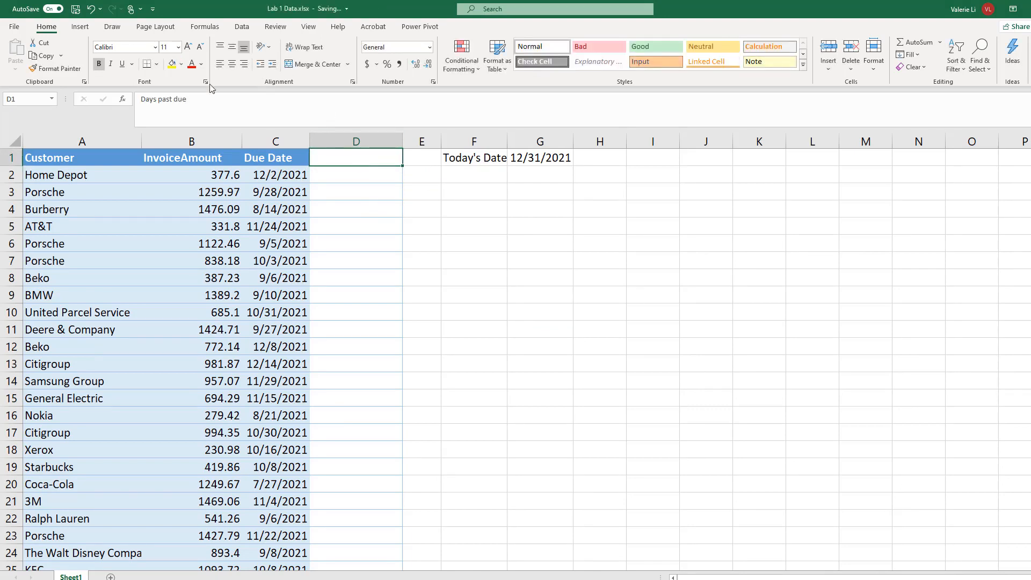
{"action": "left_click", "coordinate": [201, 64]}
{"action": "left_click", "coordinate": [209, 75]}
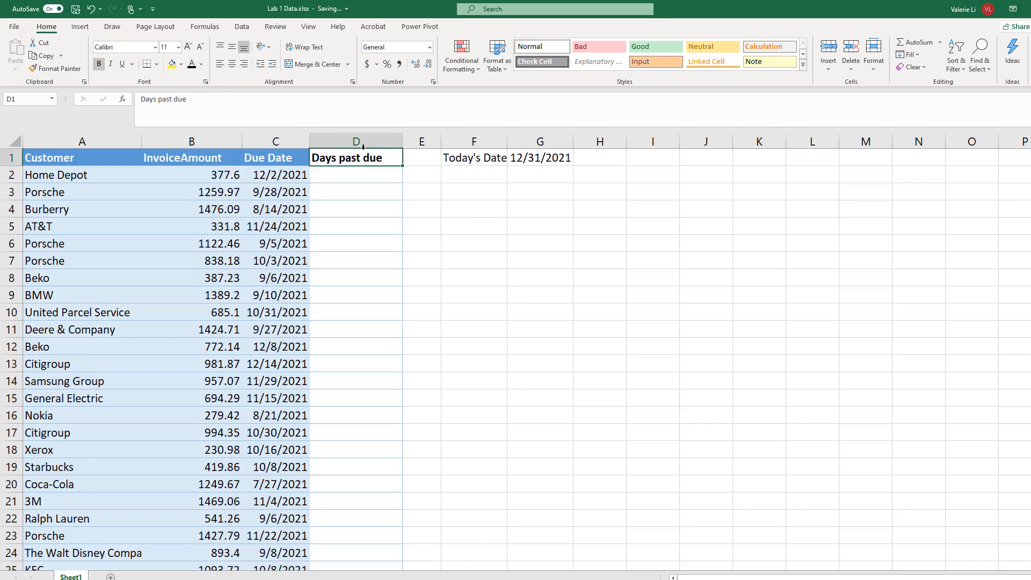
- Enter =G1-C2 in D2 so it shows 29 days past due
{"action": "left_click", "coordinate": [371, 176]}
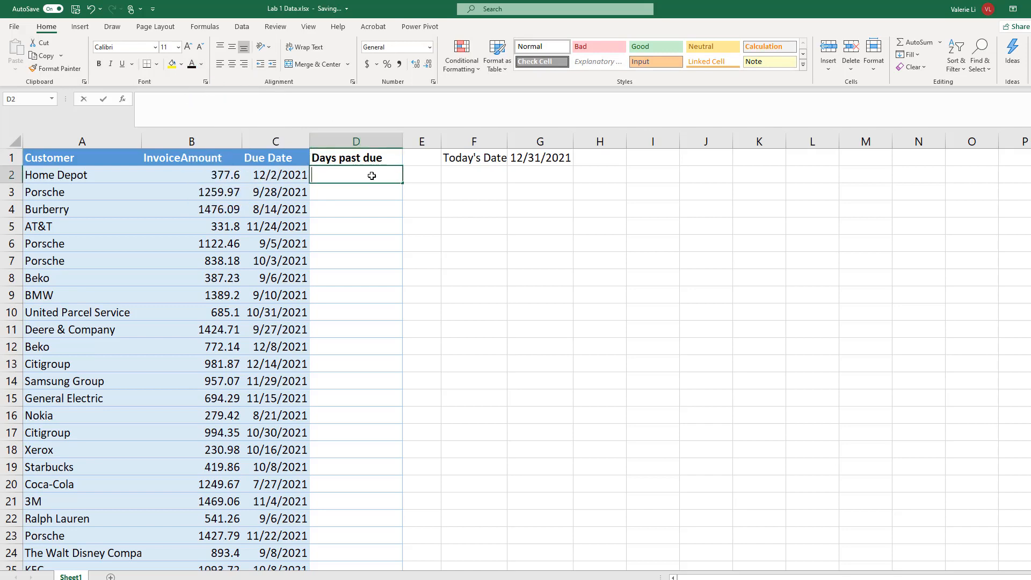
{"action": "type", "text": "="}
{"action": "left_click", "coordinate": [537, 160]}
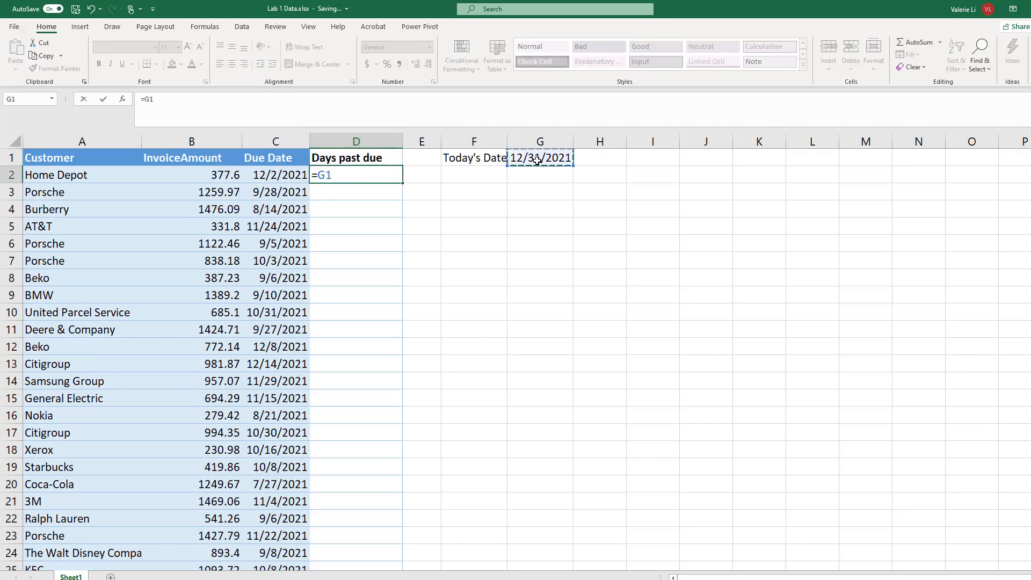
{"action": "type", "text": "-"}
{"action": "left_click", "coordinate": [285, 175]}
{"action": "key", "text": "Return"}
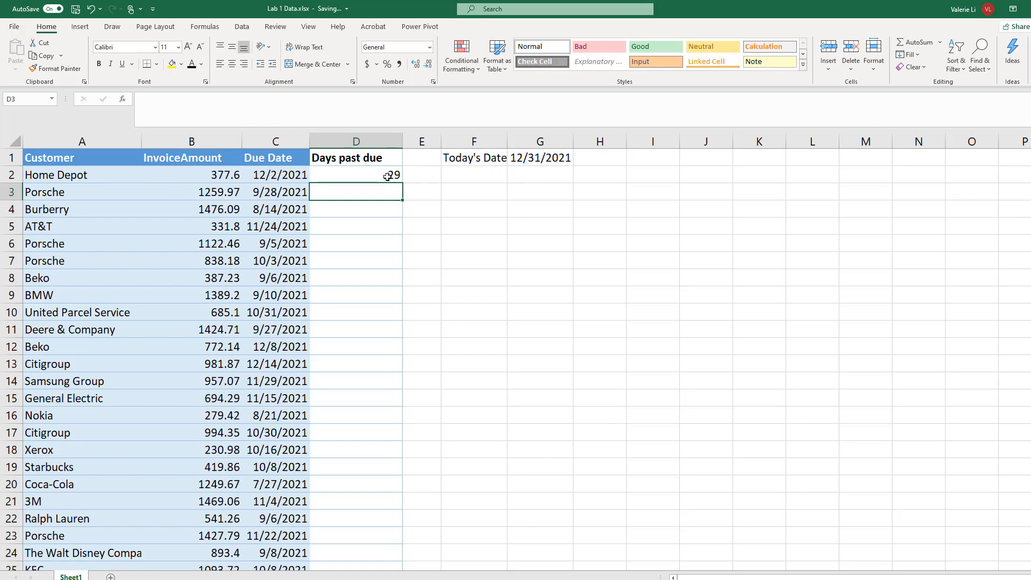
{"action": "left_click", "coordinate": [387, 176]}
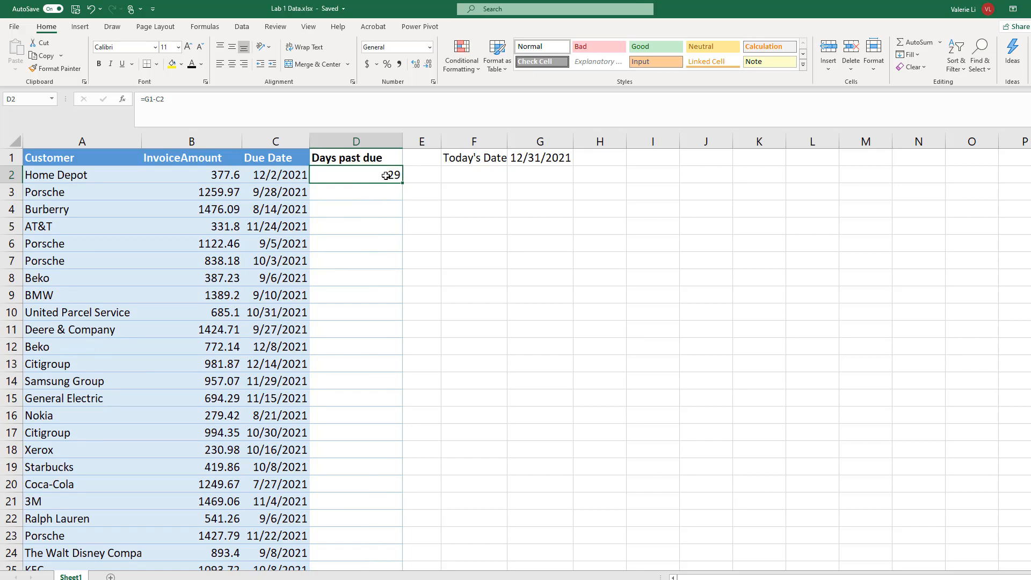
- Edit D2's formula, using F4 to make the G1 reference absolute
{"action": "left_click", "coordinate": [412, 198]}
{"action": "left_click", "coordinate": [385, 181]}
{"action": "left_click", "coordinate": [145, 101]}
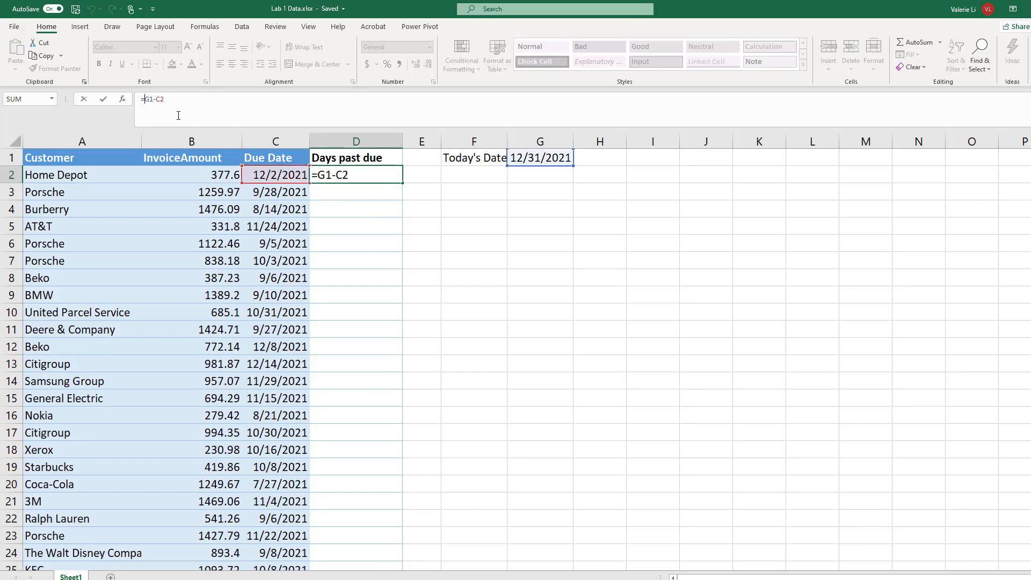
{"action": "key", "text": "F4"}
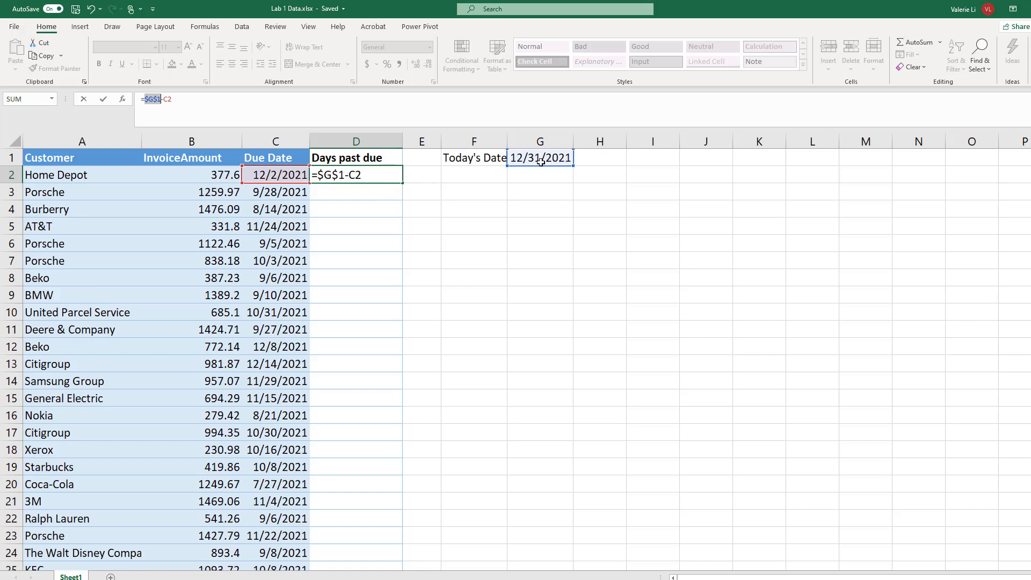
{"action": "left_click", "coordinate": [449, 208]}
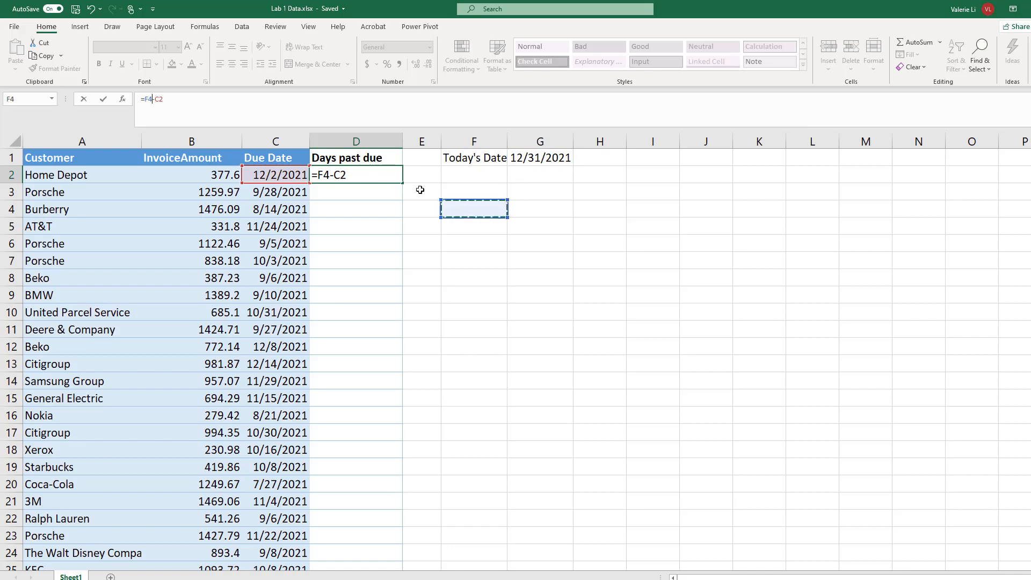
{"action": "left_click", "coordinate": [345, 176]}
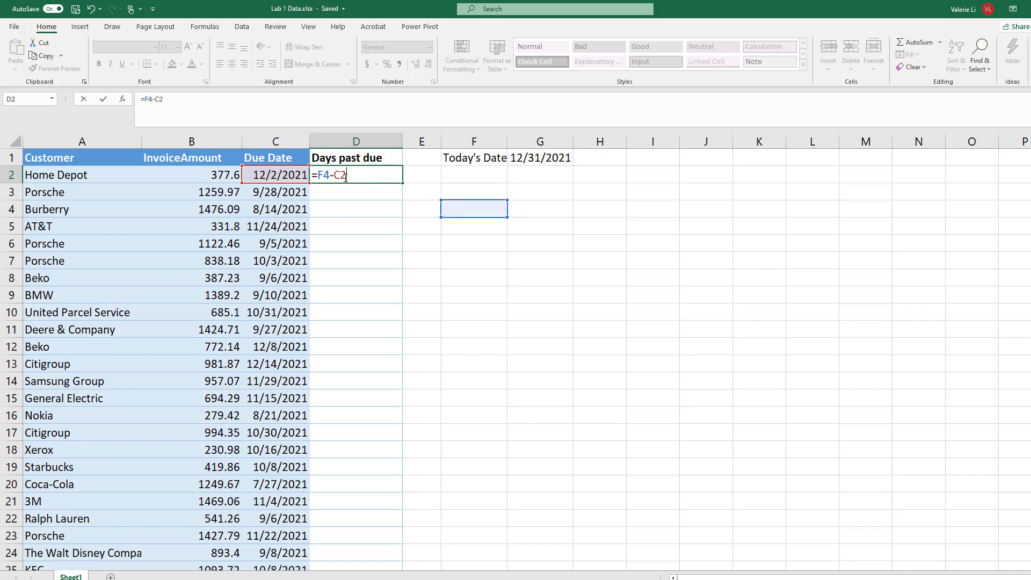
{"action": "left_click", "coordinate": [534, 160]}
- Clear D2 and re-enter its formula as =$G$1-C2
{"action": "left_click", "coordinate": [374, 176]}
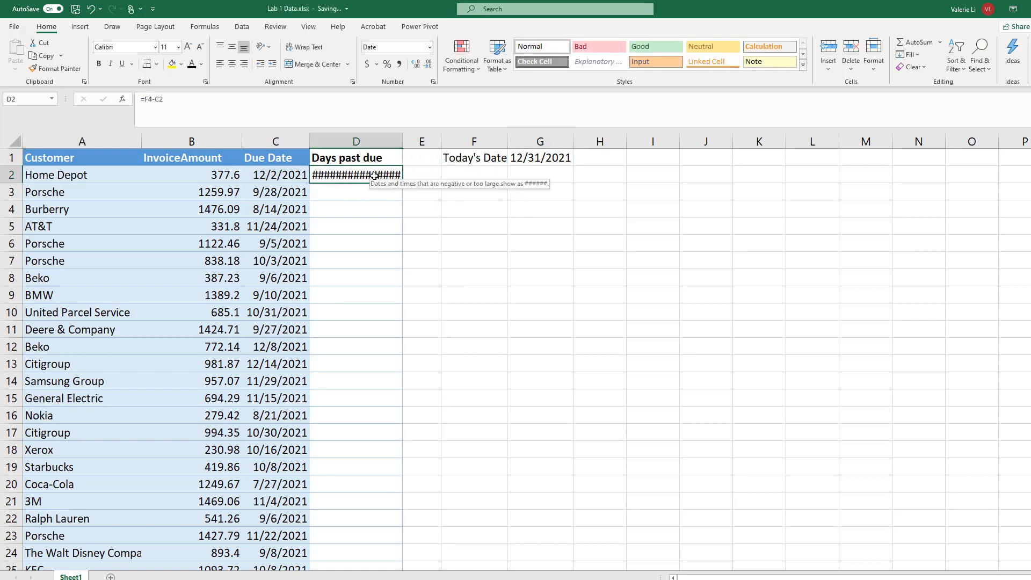
{"action": "key", "text": "Delete"}
{"action": "type", "text": "="}
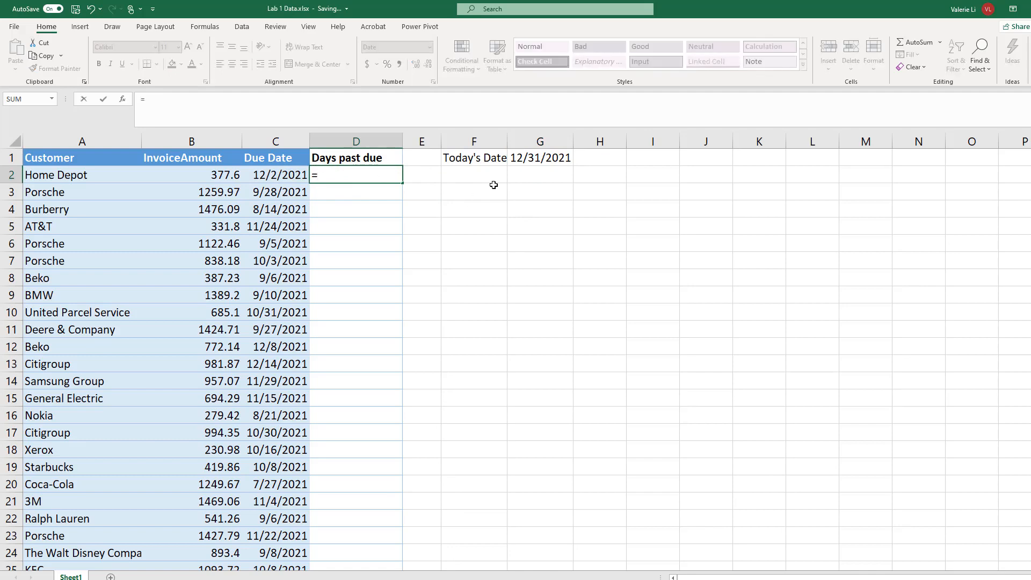
{"action": "left_click", "coordinate": [539, 158]}
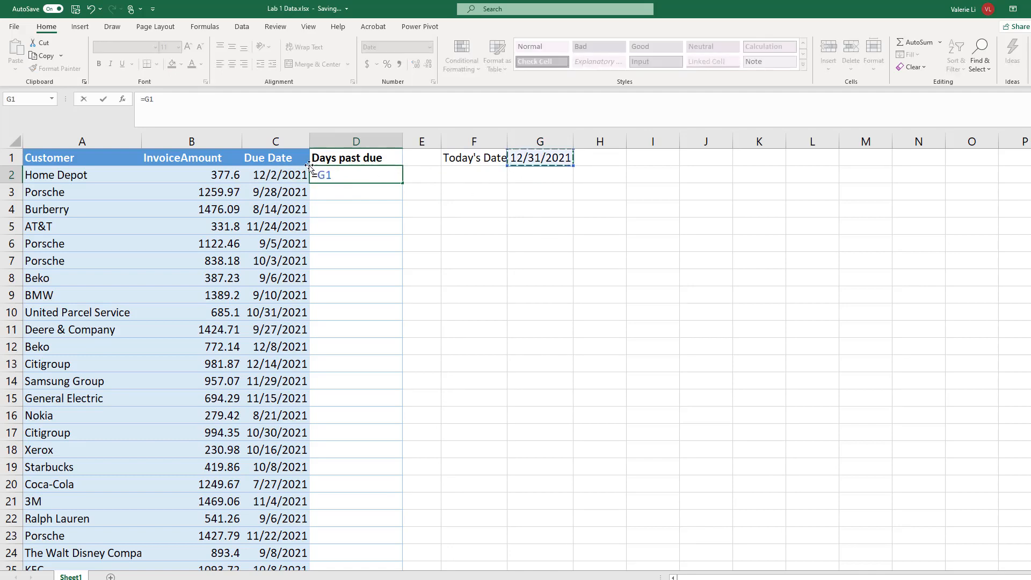
{"action": "type", "text": "-"}
{"action": "left_click", "coordinate": [256, 174]}
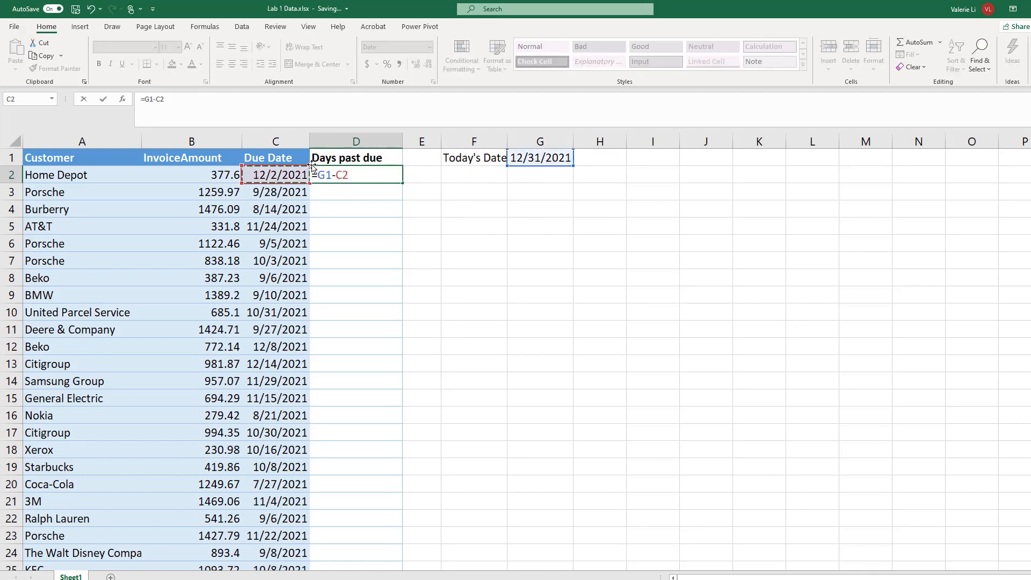
{"action": "left_click", "coordinate": [327, 176]}
{"action": "key", "text": "F4"}
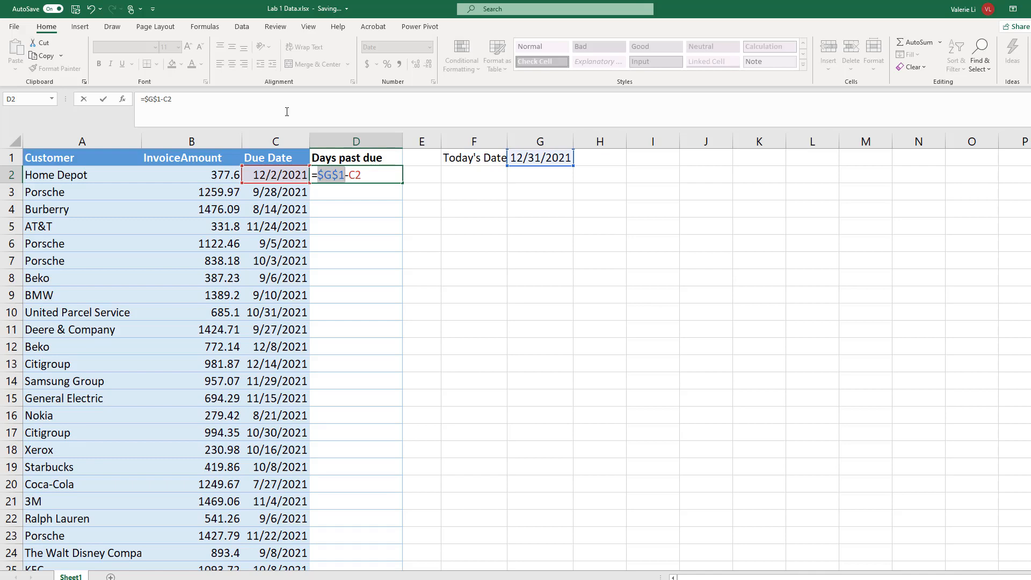
{"action": "key", "text": "Return"}
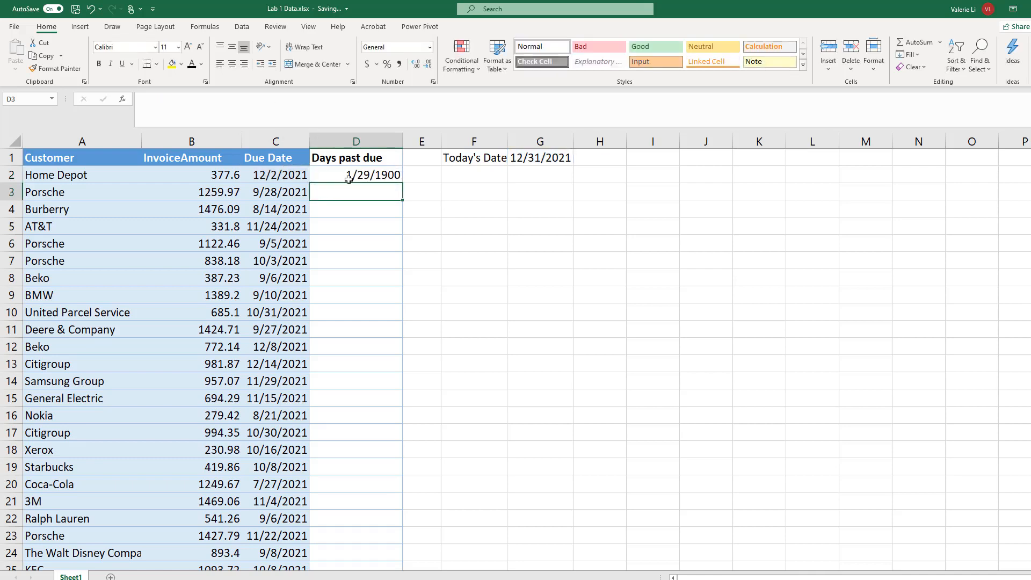
- Format D2 as a Number with 0 decimal places
{"action": "left_click", "coordinate": [349, 178]}
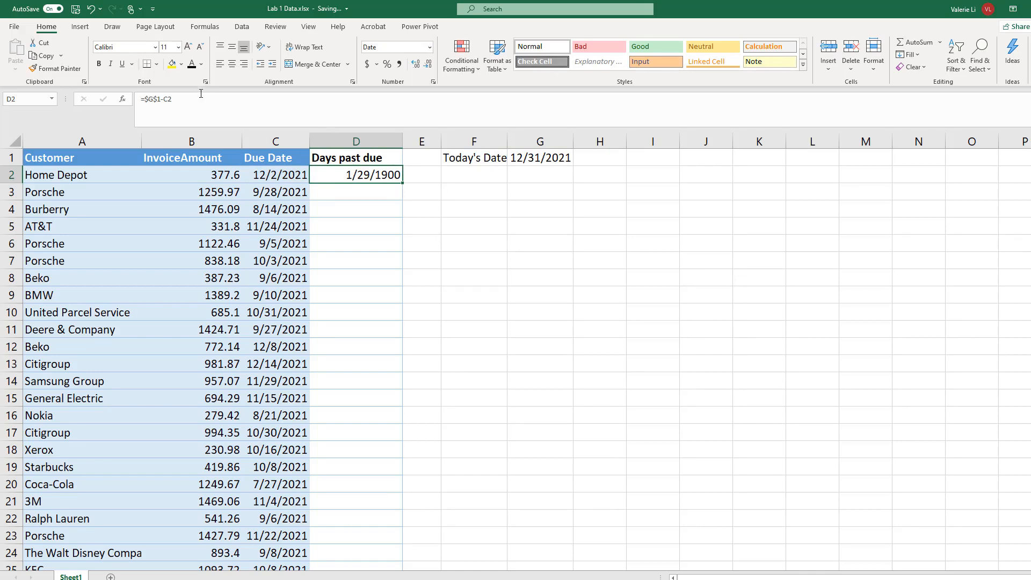
{"action": "key", "text": "F2"}
{"action": "key", "text": "Return"}
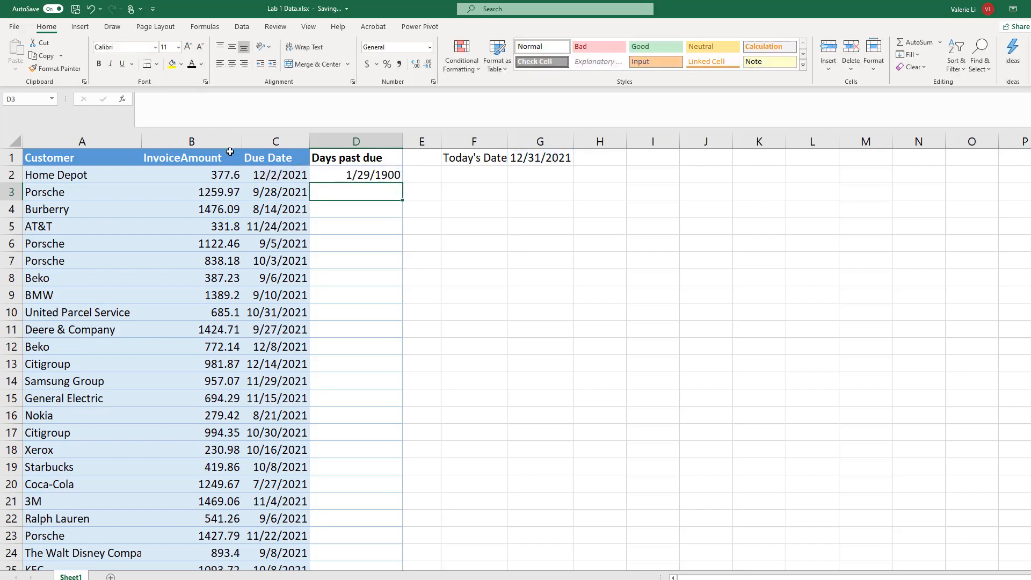
{"action": "left_click", "coordinate": [383, 178]}
{"action": "right_click", "coordinate": [383, 177]}
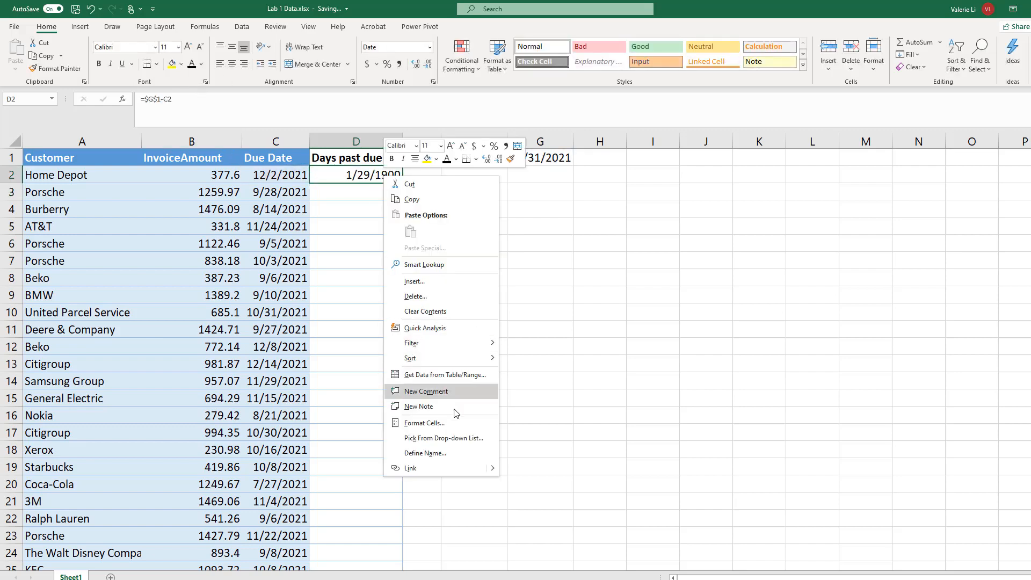
{"action": "left_click", "coordinate": [455, 424]}
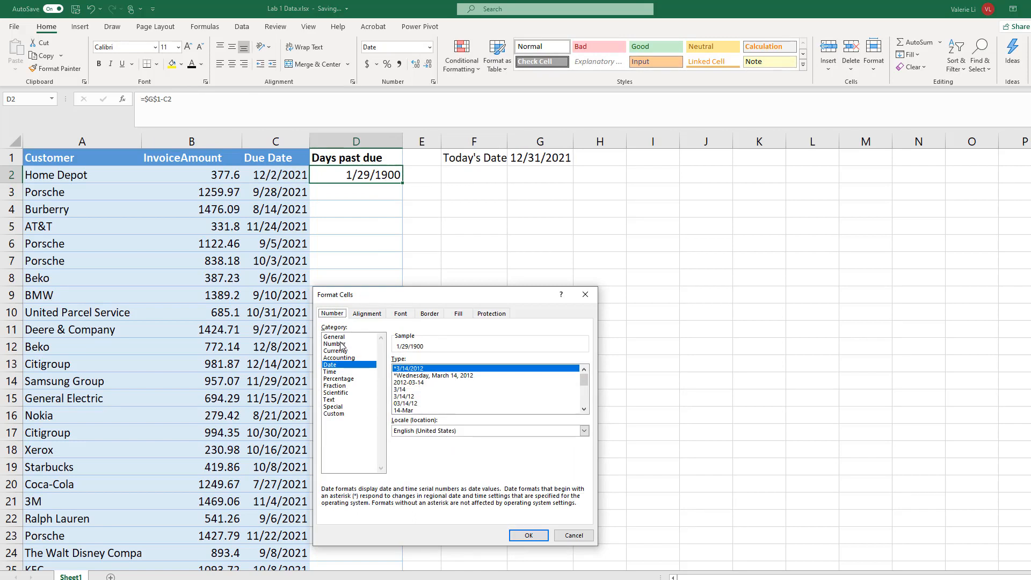
{"action": "left_click", "coordinate": [338, 343]}
{"action": "left_click", "coordinate": [465, 363]}
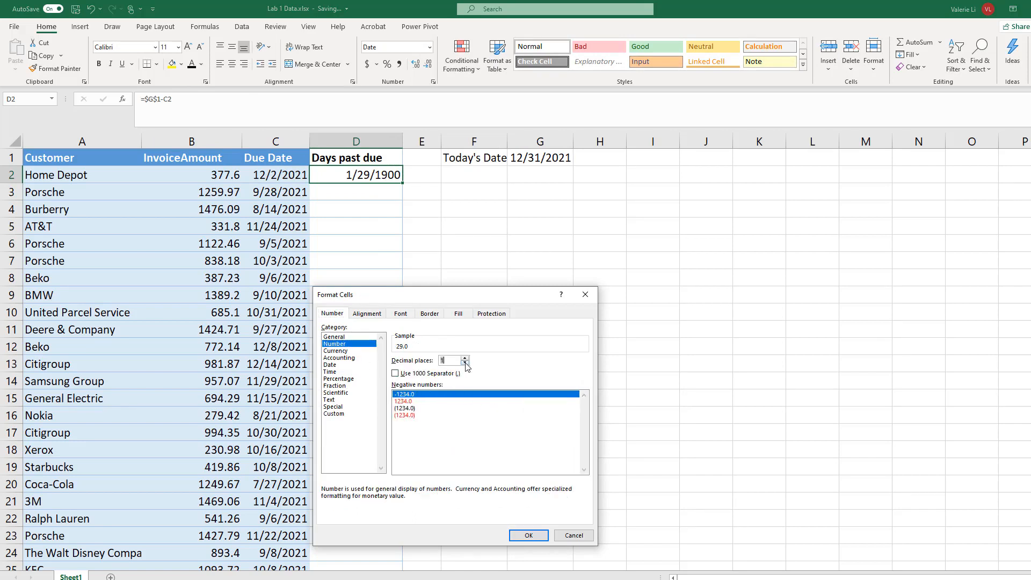
{"action": "left_click", "coordinate": [466, 366]}
{"action": "left_click", "coordinate": [529, 535]}
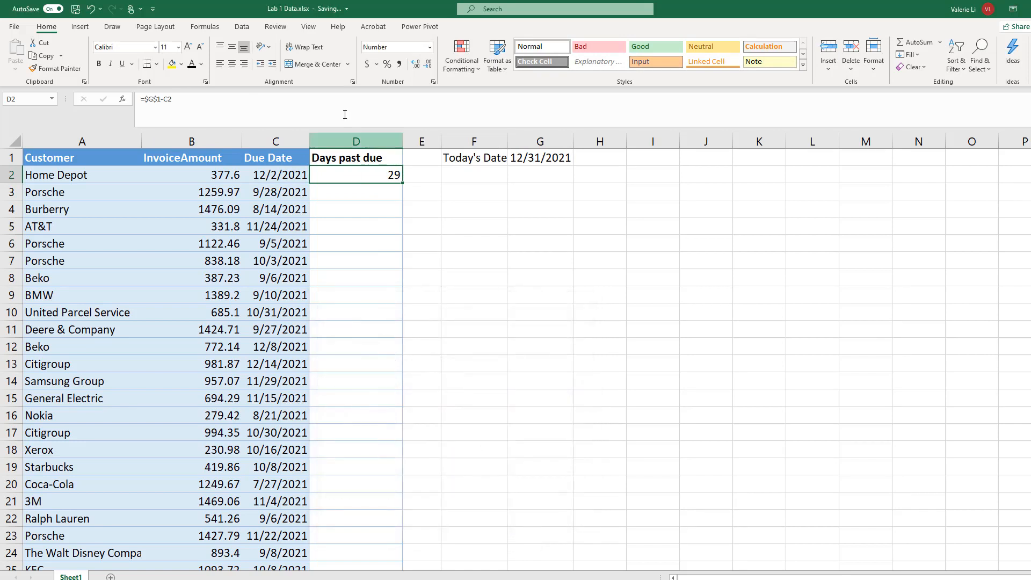
- Drag D2's =$G$1-C2 formula down column D
{"action": "left_click", "coordinate": [393, 210]}
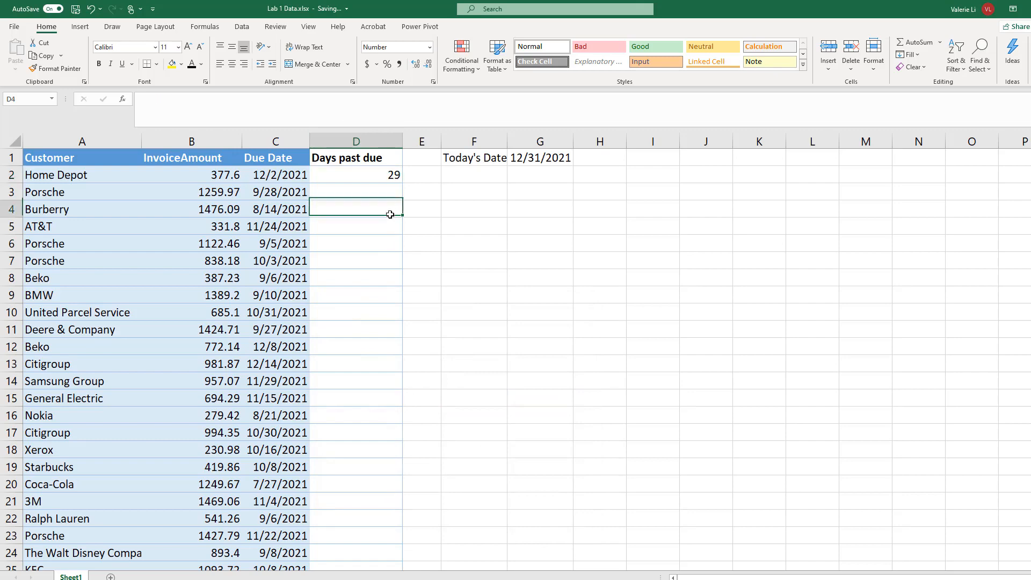
{"action": "left_click", "coordinate": [397, 181]}
{"action": "left_click_drag", "start_coordinate": [402, 184], "coordinate": [357, 507]}
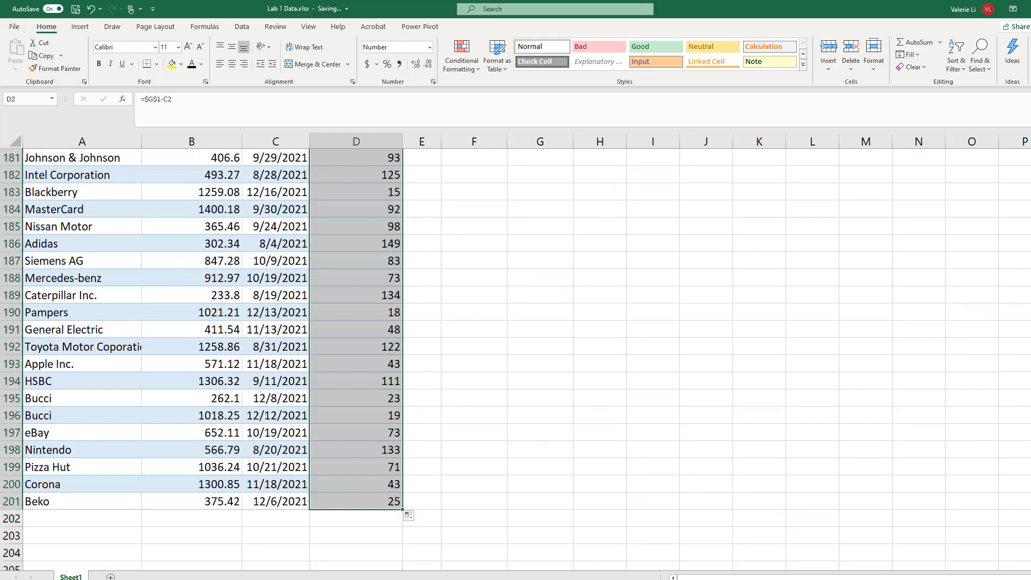
- Scroll back to the top of the sheet, then type and erase a name in F2
{"action": "scroll", "coordinate": [496, 283], "scroll_direction": "up", "scroll_amount": 20}
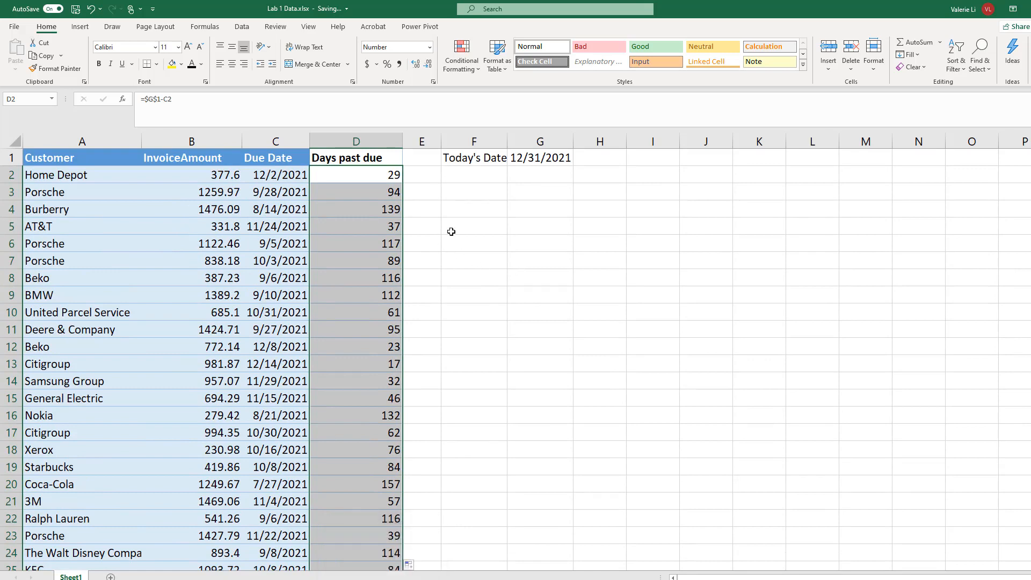
{"action": "left_click", "coordinate": [453, 183]}
{"action": "type", "text": "valerie Li"}
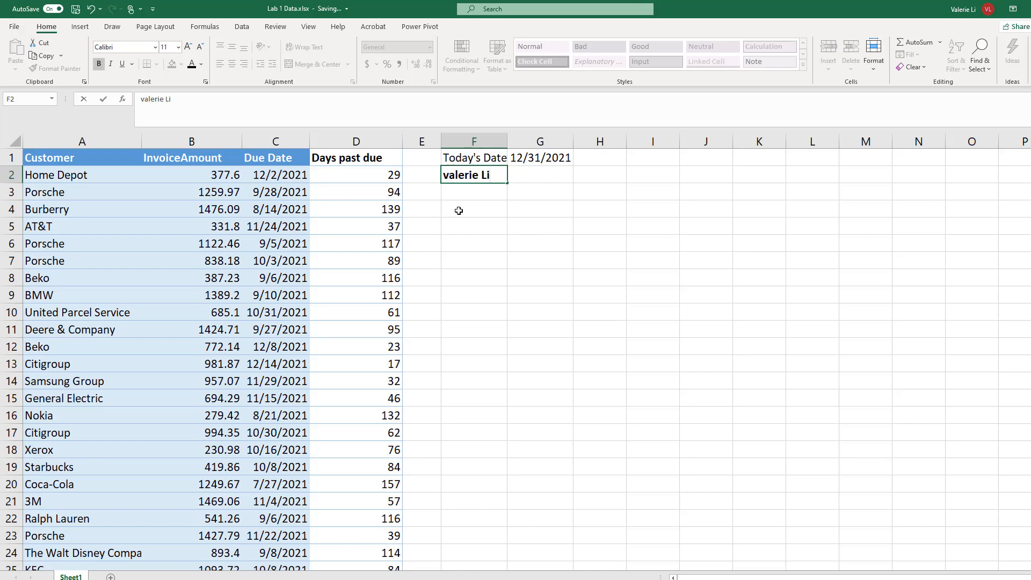
{"action": "key", "text": "BackSpace"}
{"action": "key", "text": "BackSpace"}
{"action": "key", "text": "BackSpace"}
{"action": "key", "text": "BackSpace"}
{"action": "key", "text": "BackSpace"}
{"action": "key", "text": "BackSpace"}
{"action": "key", "text": "BackSpace"}
{"action": "key", "text": "BackSpace"}
{"action": "key", "text": "BackSpace"}
{"action": "key", "text": "BackSpace"}
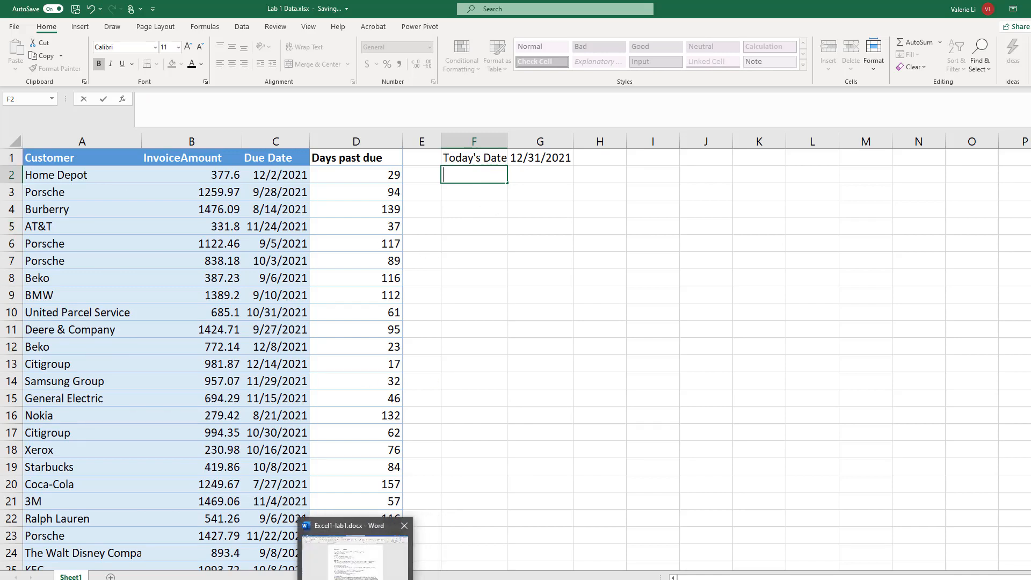
{"action": "left_click", "coordinate": [413, 524]}
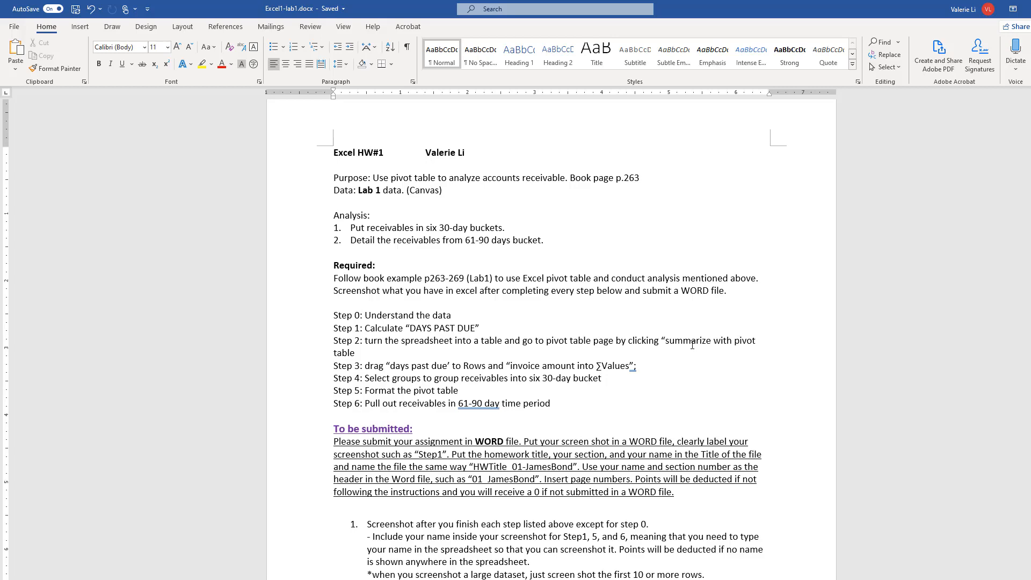
{"action": "left_click", "coordinate": [382, 561]}
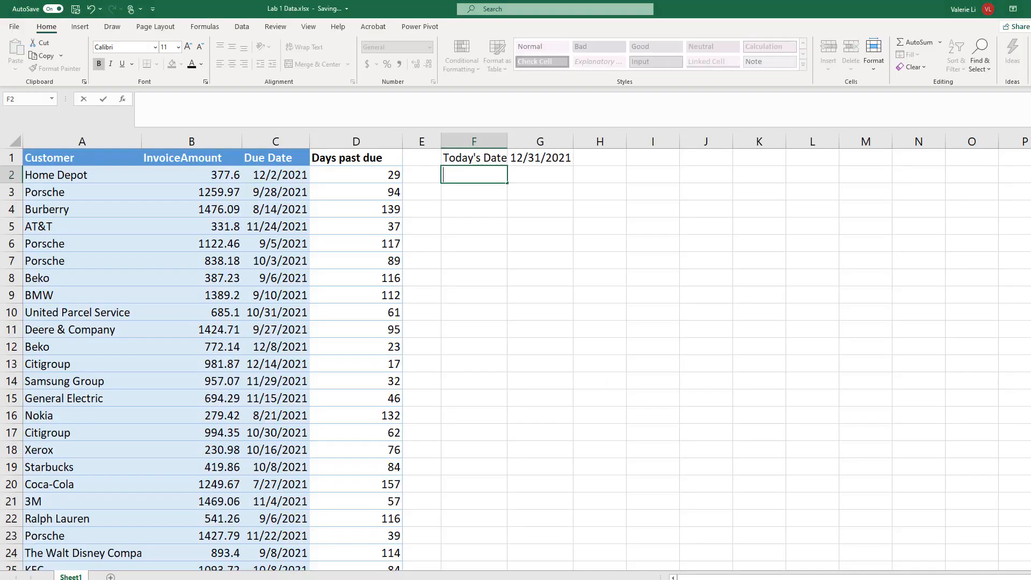
- Start a table from range $A$1:$D$201 with headers, scrolling to confirm all invoices are covered
{"action": "left_click", "coordinate": [272, 208]}
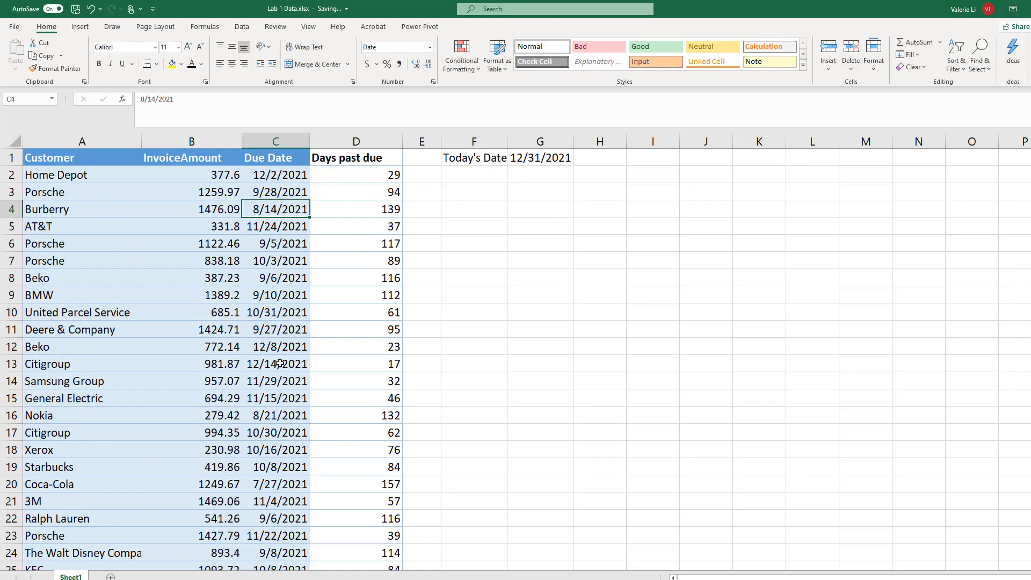
{"action": "key", "text": "ctrl+t"}
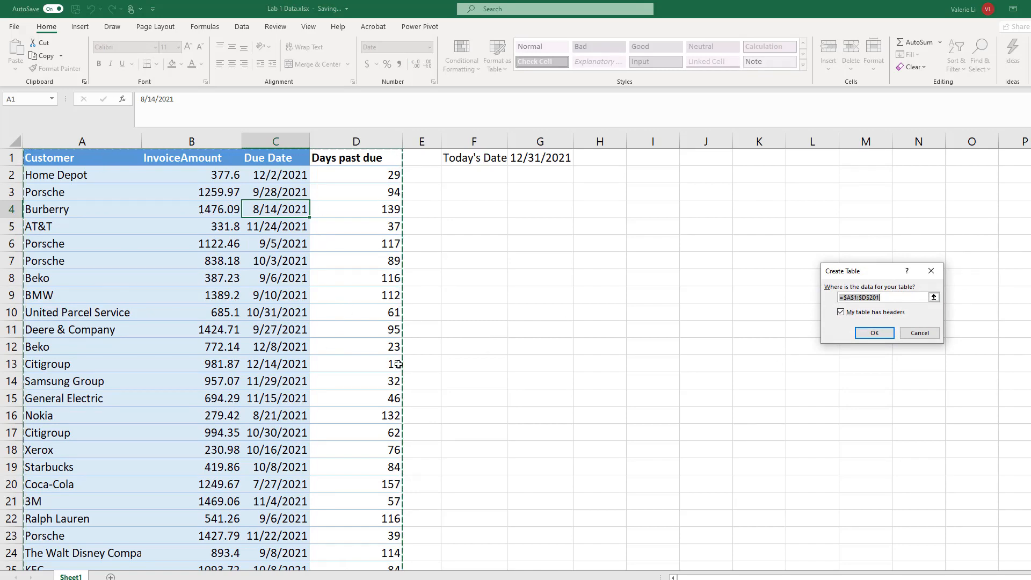
{"action": "scroll", "coordinate": [394, 418], "scroll_direction": "down", "scroll_amount": 20}
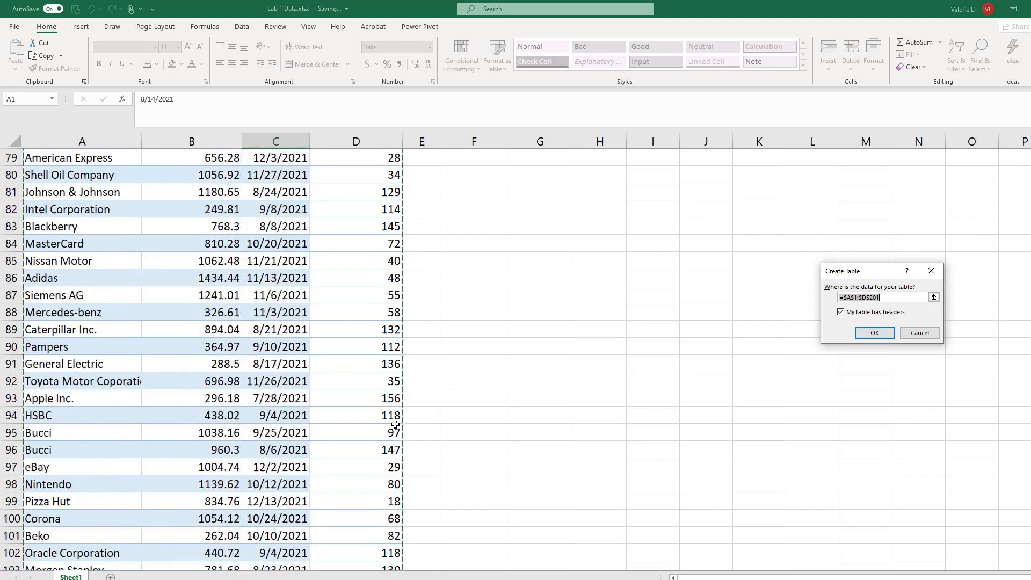
{"action": "scroll", "coordinate": [396, 426], "scroll_direction": "down", "scroll_amount": 20}
{"action": "scroll", "coordinate": [402, 427], "scroll_direction": "up", "scroll_amount": 14}
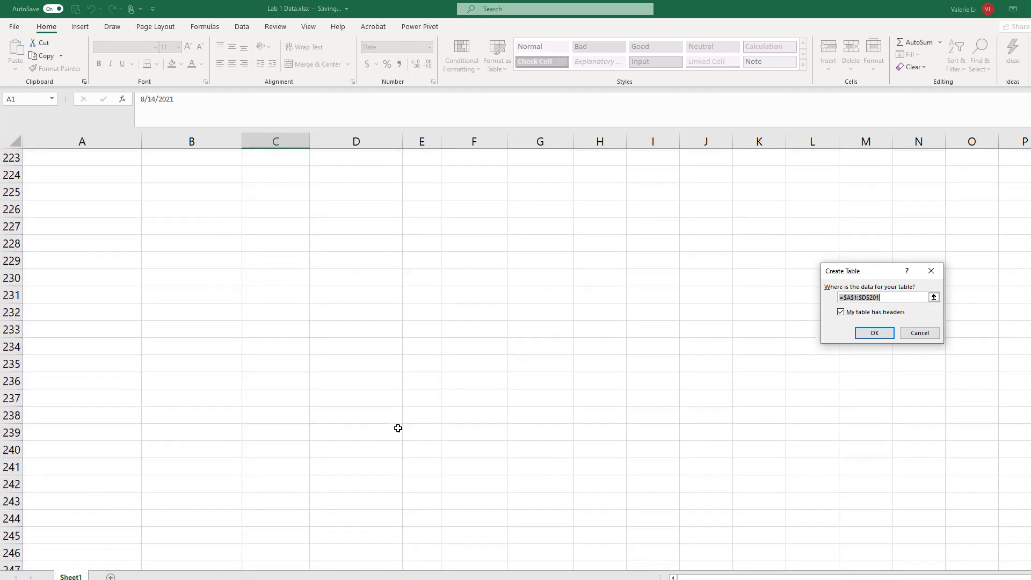
{"action": "scroll", "coordinate": [402, 427], "scroll_direction": "up", "scroll_amount": 20}
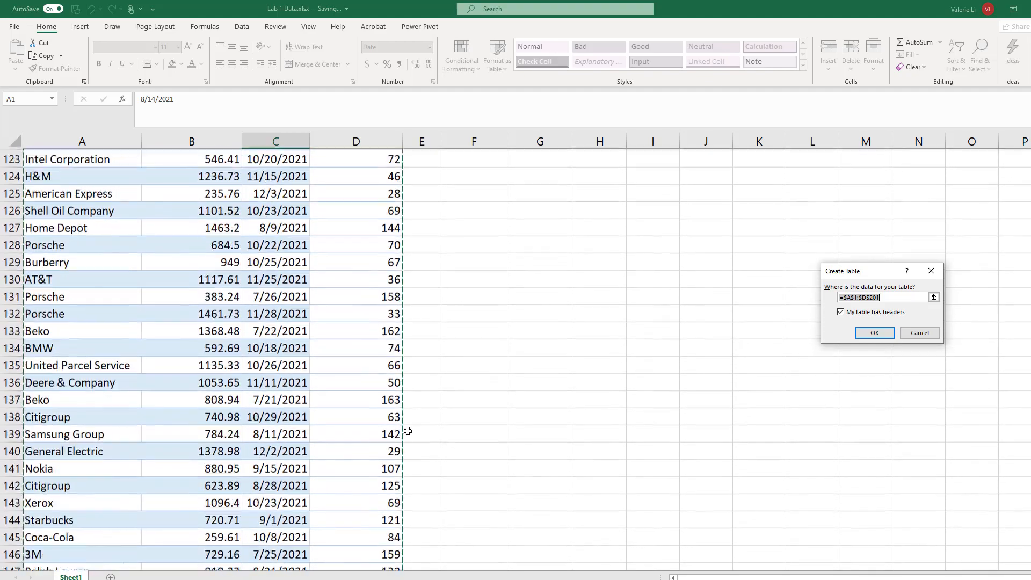
{"action": "scroll", "coordinate": [409, 433], "scroll_direction": "up", "scroll_amount": 20}
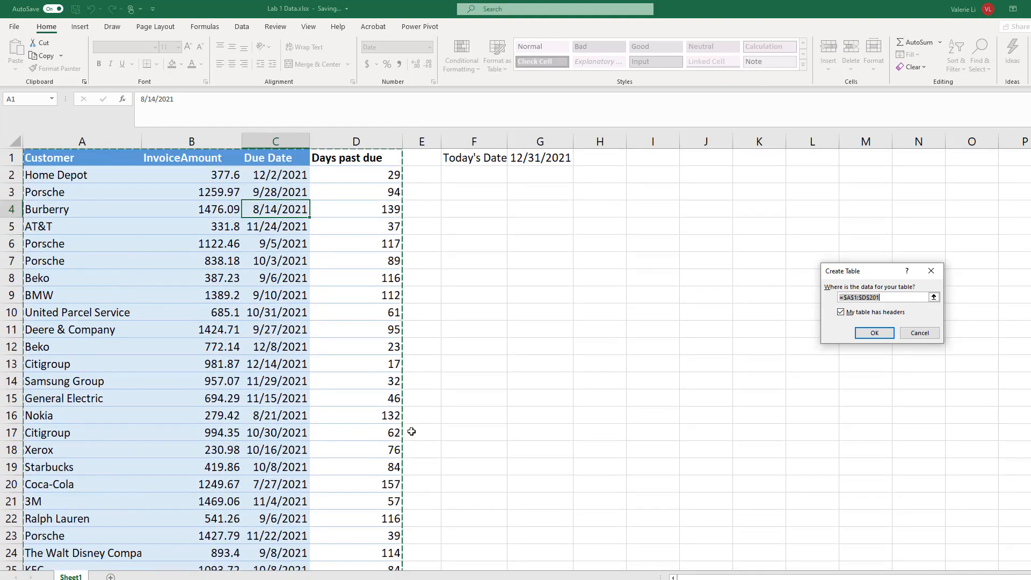
- Create Table1 with headers and begin summarizing it with a PivotTable
{"action": "left_click", "coordinate": [874, 333]}
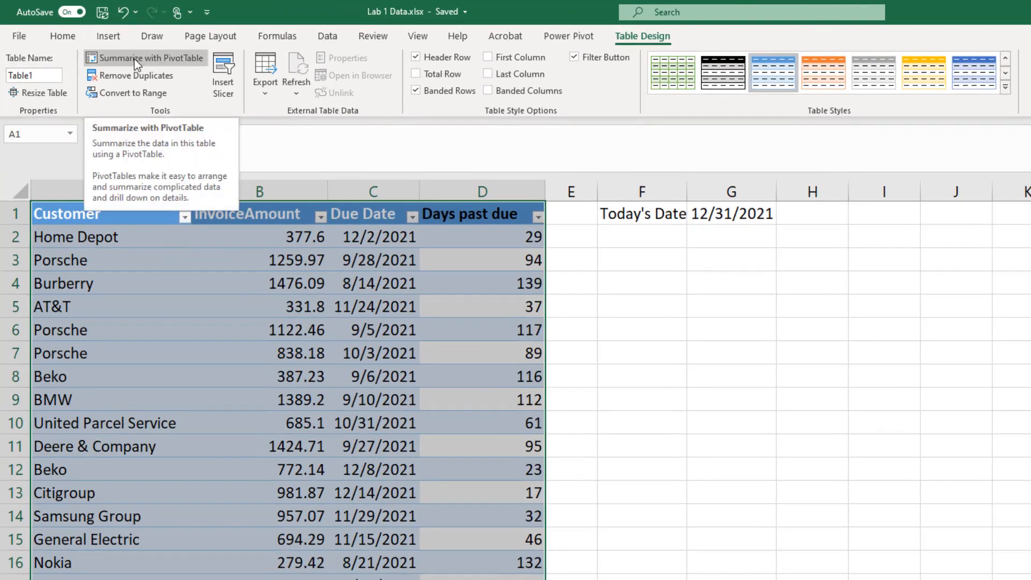
{"action": "left_click", "coordinate": [134, 57]}
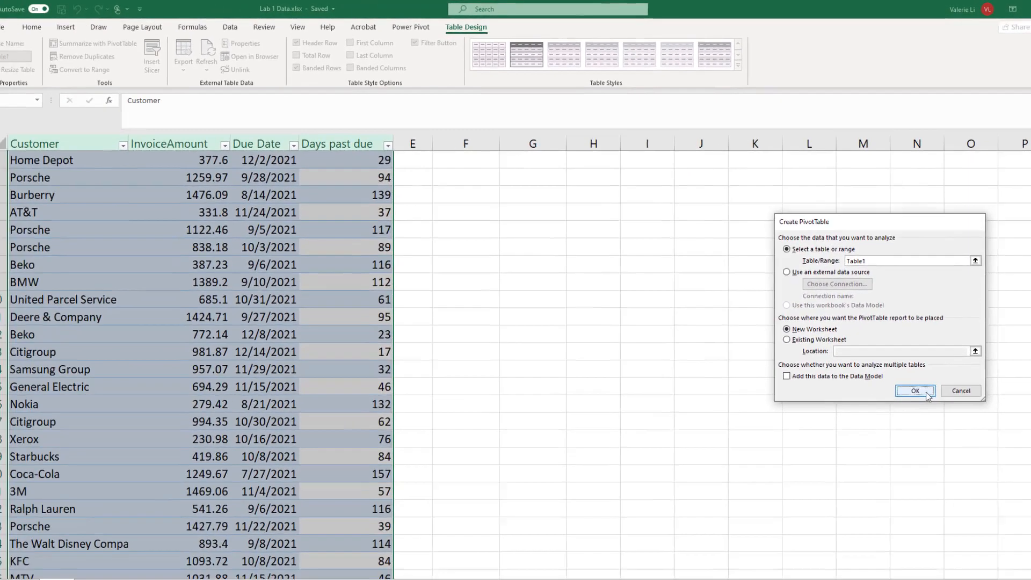
- Place a PivotTable from Table1 on a new worksheet, then return to the Word assignment
{"action": "left_click", "coordinate": [915, 391]}
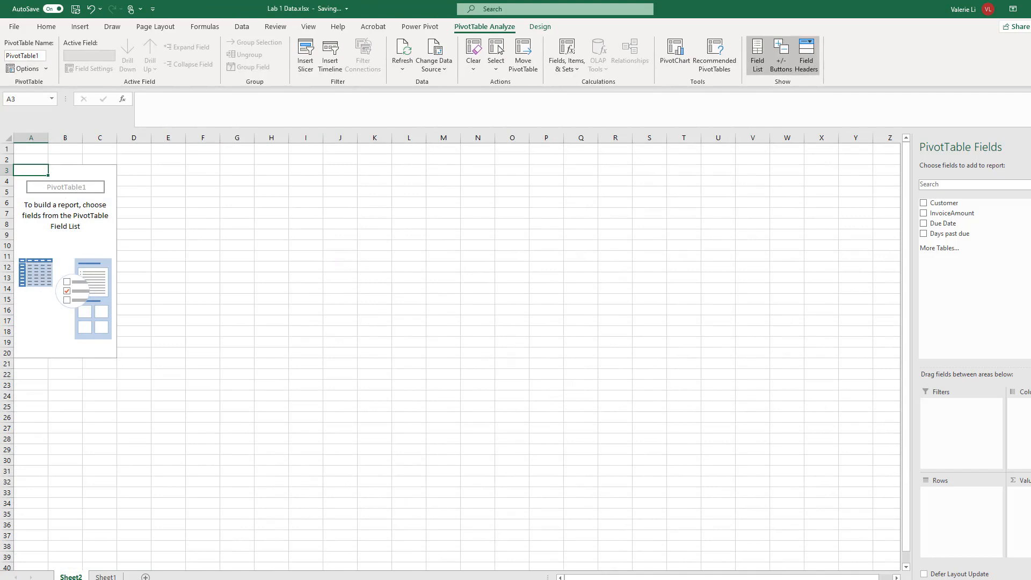
{"action": "mouse_move", "coordinate": [355, 579]}
{"action": "left_click", "coordinate": [355, 553]}
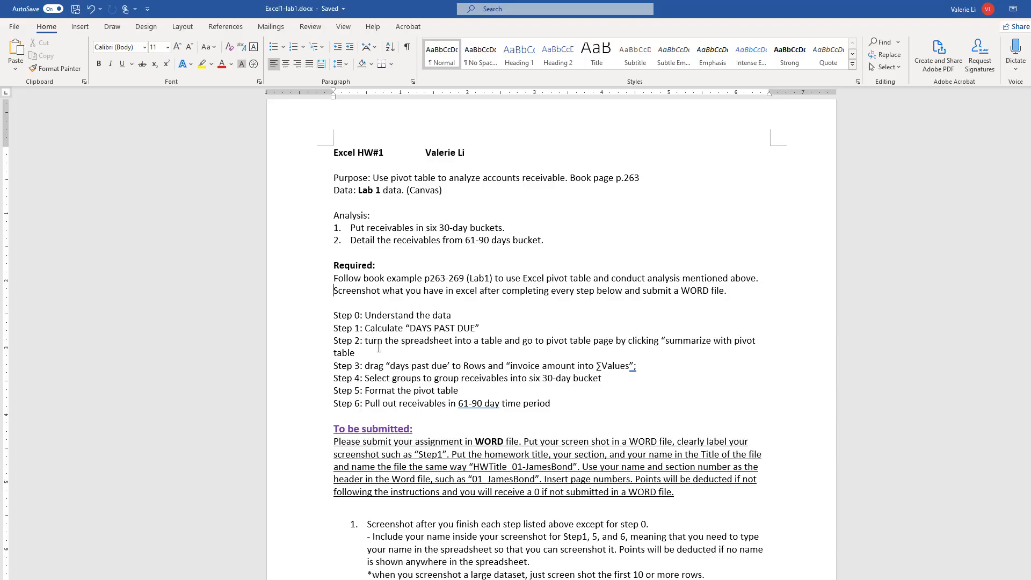
- Bring Lab 1 Data.xlsx with its empty PivotTable1 on Sheet2 back to the front
{"action": "left_click", "coordinate": [335, 579]}
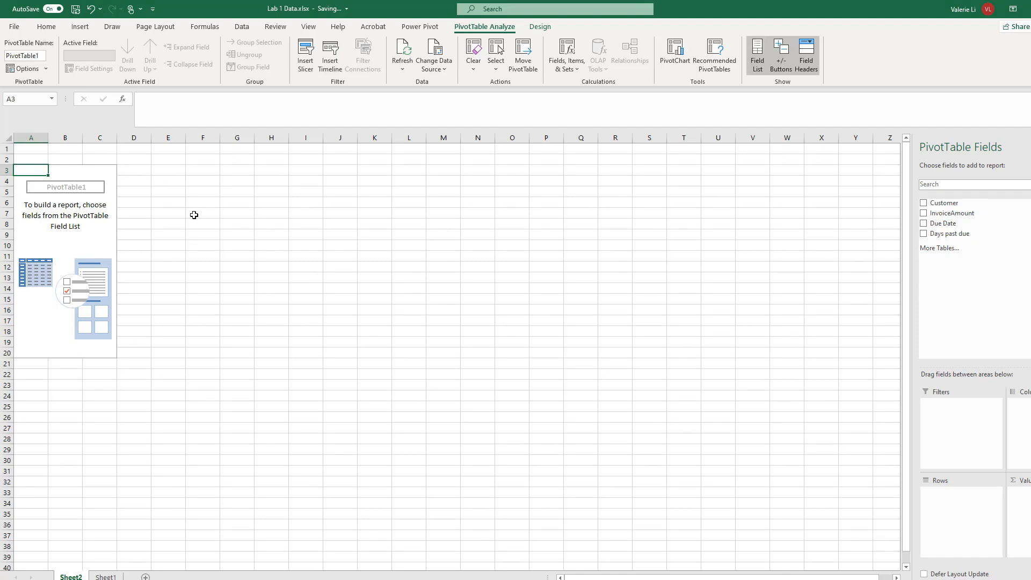
- Rename PivotTable1 to the student's name, then recheck the Word instructions
{"action": "left_click", "coordinate": [43, 55]}
{"action": "type", "text": "Valerie Li"}
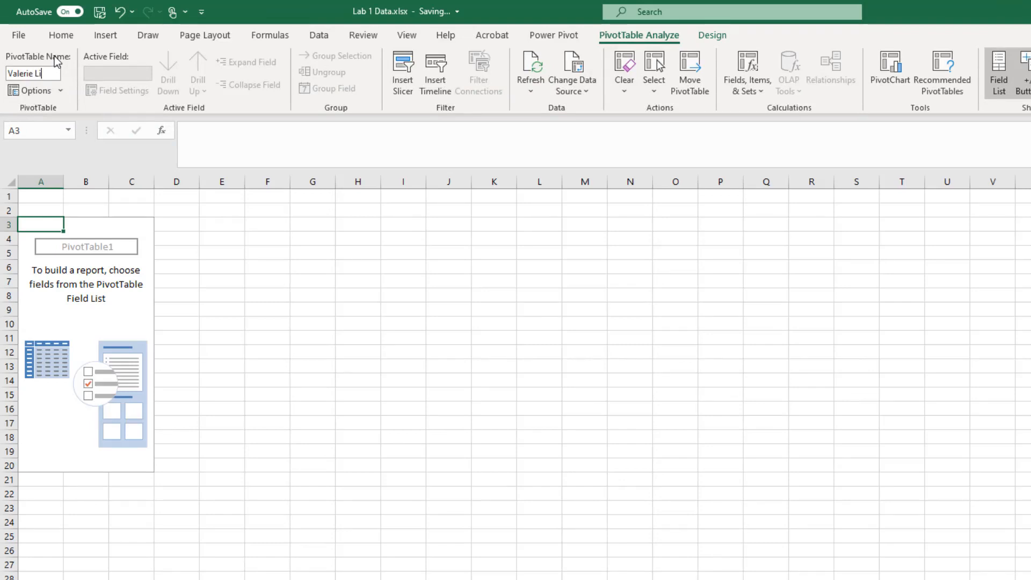
{"action": "left_click", "coordinate": [204, 220]}
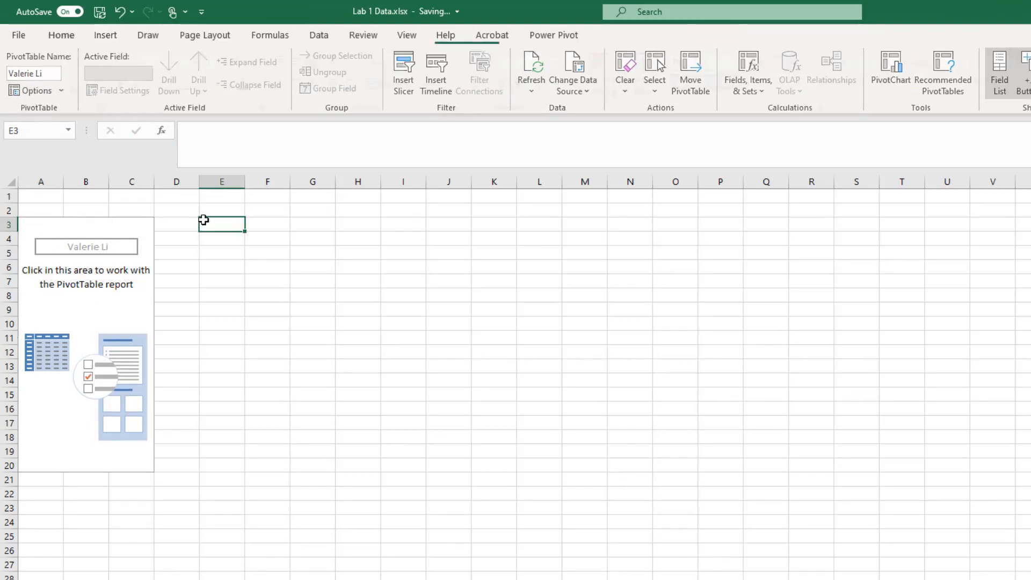
{"action": "left_click", "coordinate": [134, 227]}
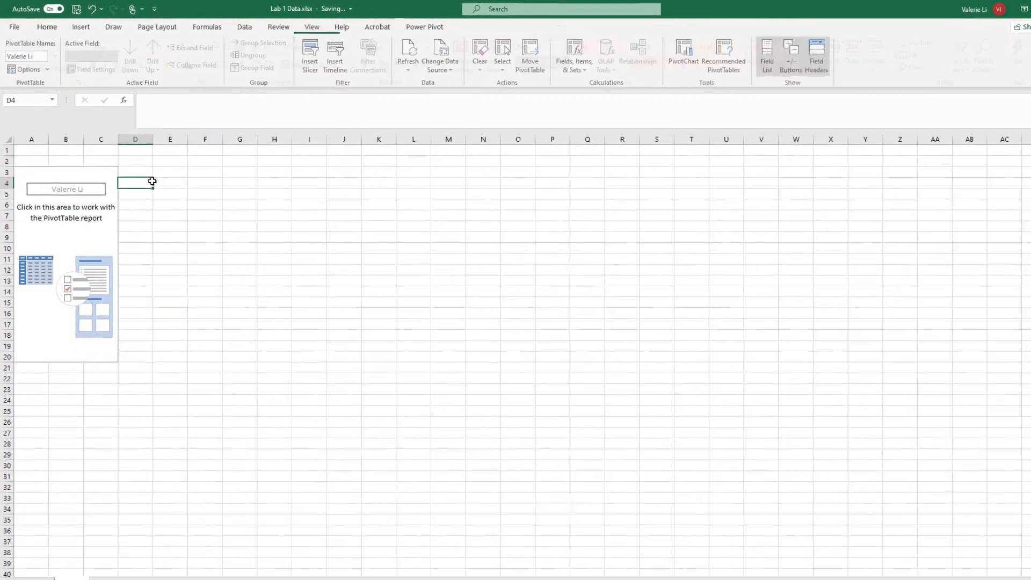
{"action": "left_click", "coordinate": [191, 236]}
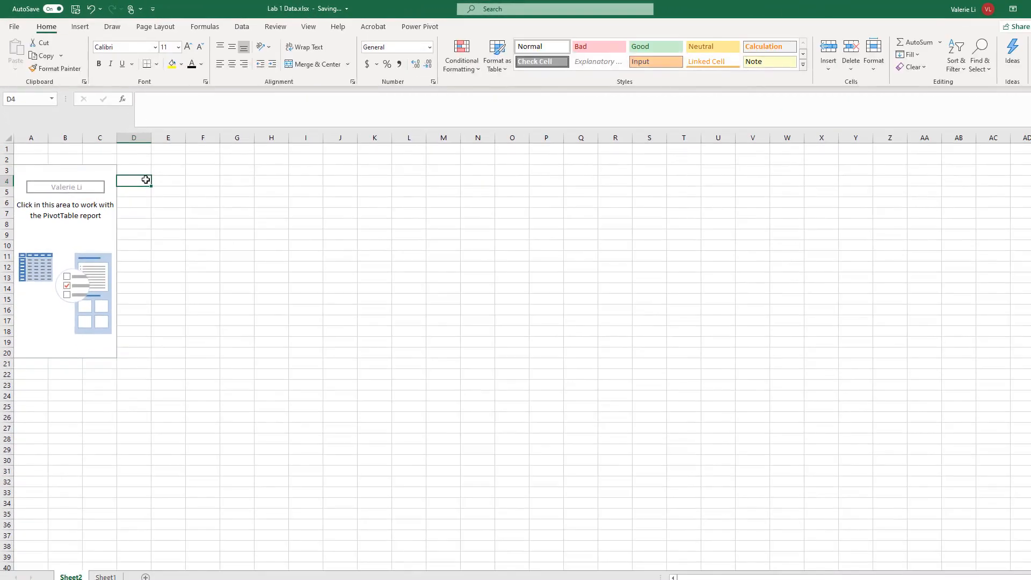
{"action": "left_click", "coordinate": [99, 177]}
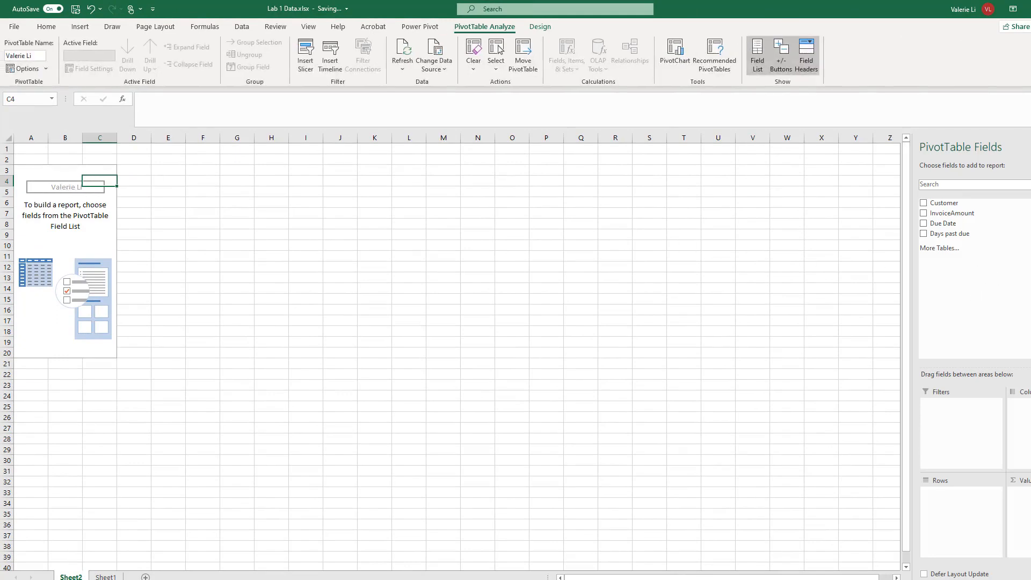
{"action": "key", "text": "alt+Tab"}
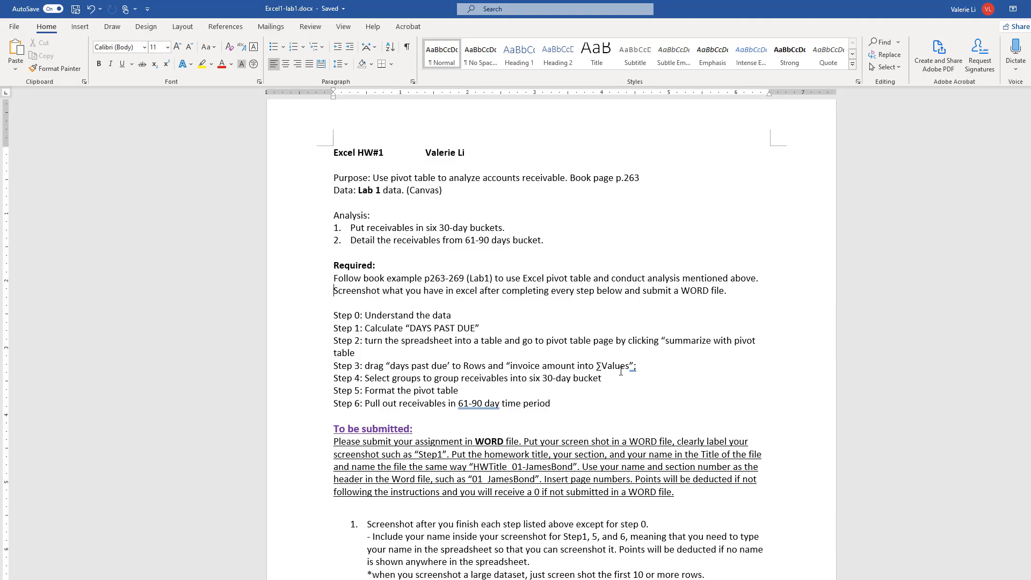
{"action": "mouse_move", "coordinate": [381, 579]}
- Lay out the PivotTable with Days past due as row labels and Sum of InvoiceAmount as values
{"action": "mouse_move", "coordinate": [385, 579]}
{"action": "left_click", "coordinate": [390, 553]}
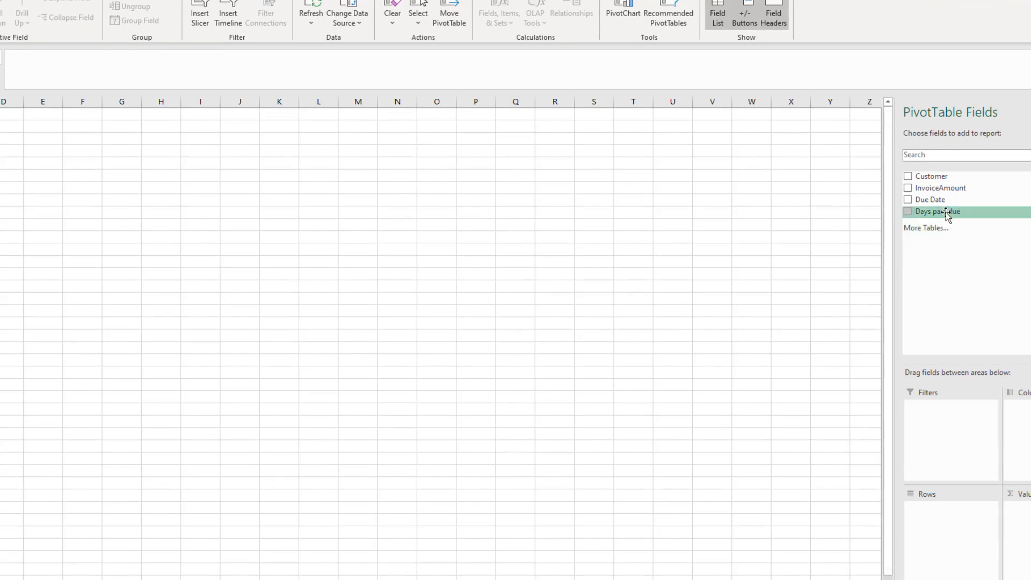
{"action": "left_click_drag", "start_coordinate": [946, 215], "coordinate": [938, 520]}
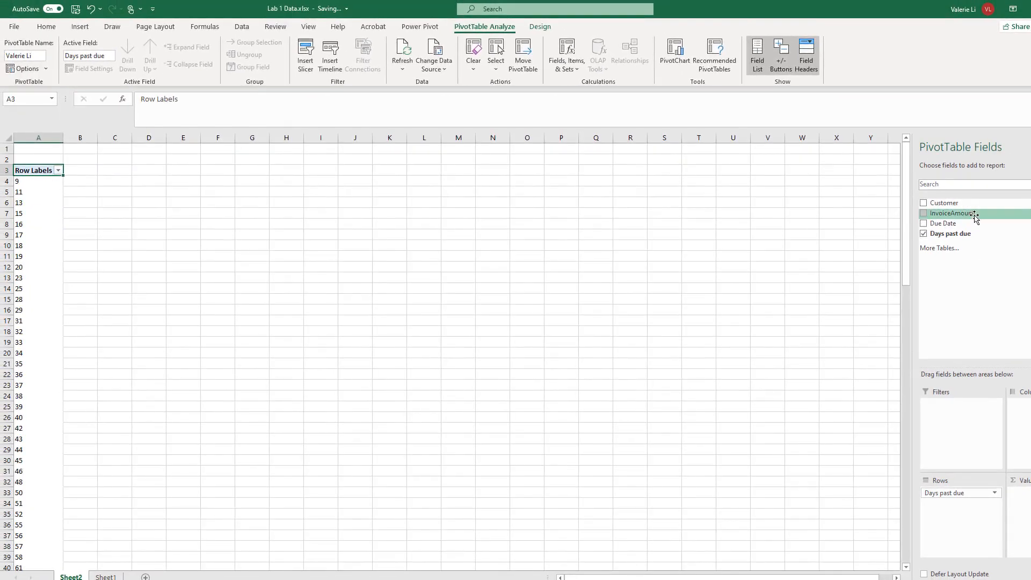
{"action": "left_click_drag", "start_coordinate": [975, 215], "coordinate": [1024, 502]}
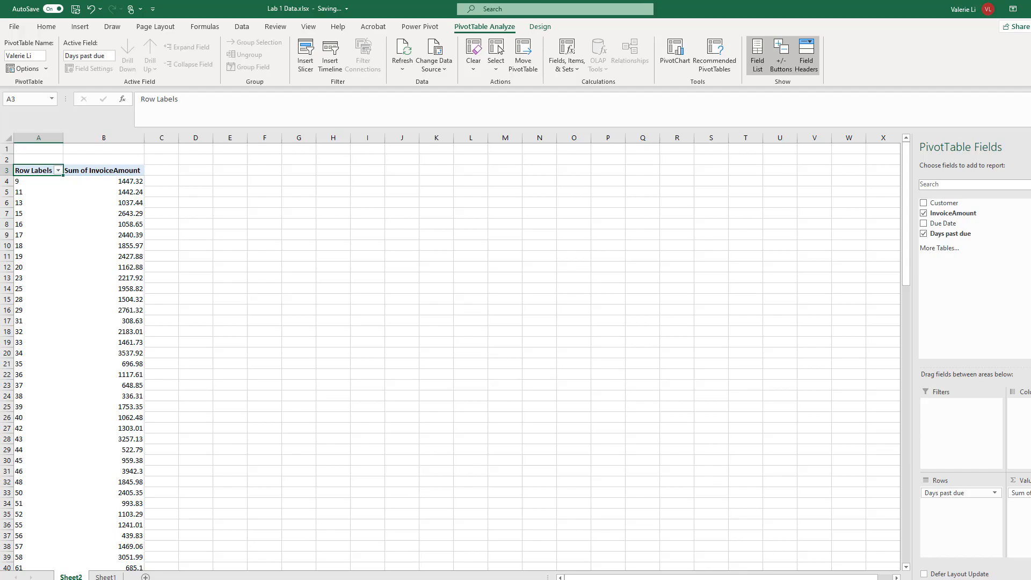
{"action": "key", "text": "alt+Tab"}
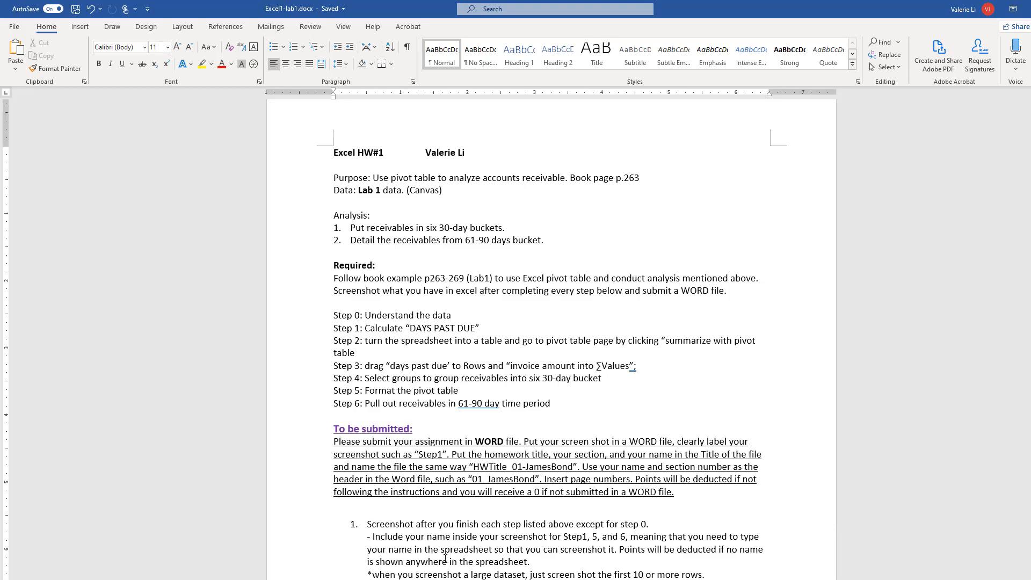
- Switch from the Word instructions back to the Excel PivotTable of totals by days past due
{"action": "key", "text": "alt+Tab"}
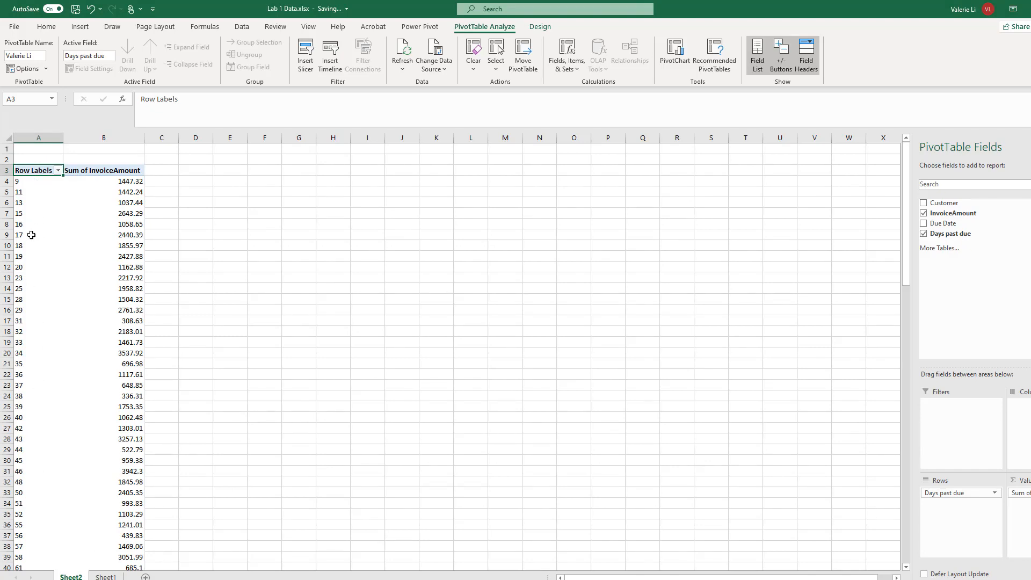
- Group the Days past due row labels starting at 1, ending at 180, by 30
{"action": "left_click", "coordinate": [35, 197]}
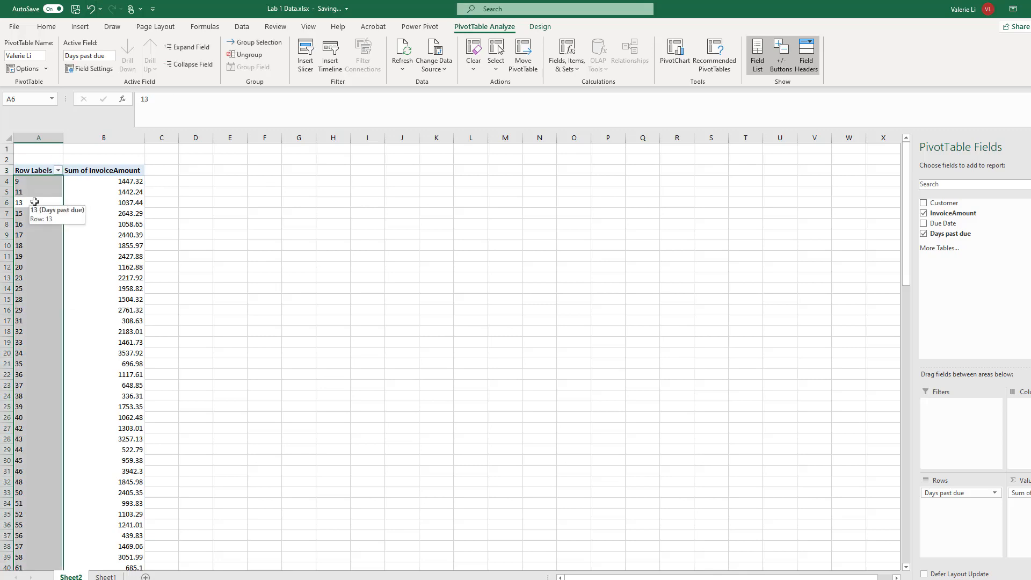
{"action": "right_click", "coordinate": [35, 203]}
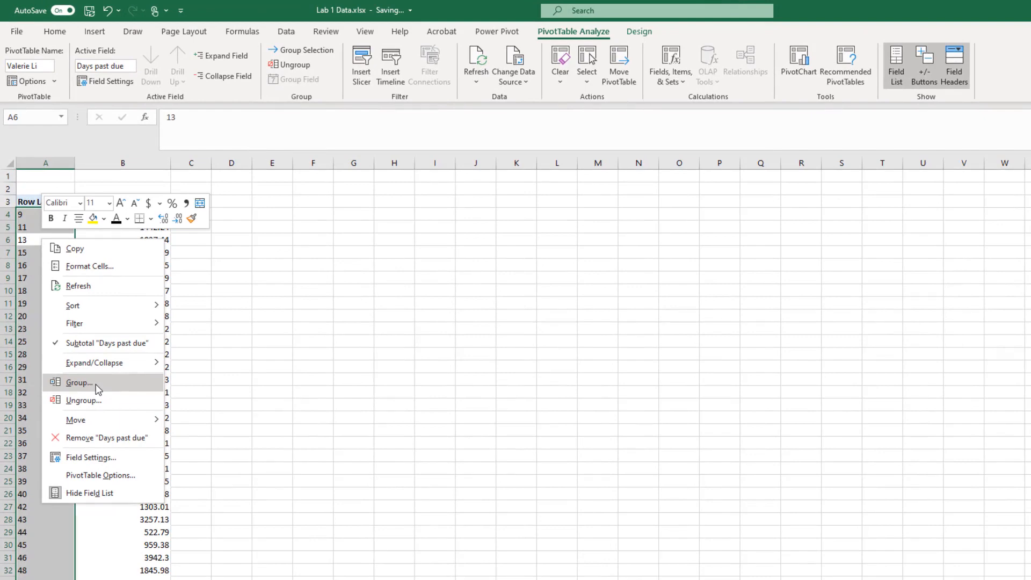
{"action": "left_click", "coordinate": [95, 385]}
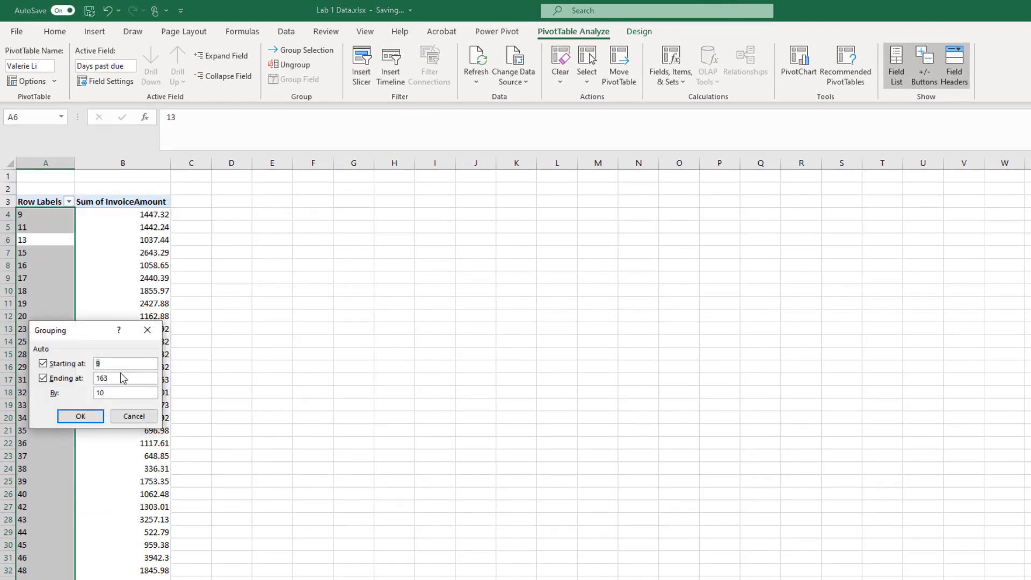
{"action": "key", "text": "BackSpace"}
{"action": "left_click_drag", "start_coordinate": [120, 378], "coordinate": [63, 380]}
{"action": "type", "text": "180"}
{"action": "left_click_drag", "start_coordinate": [109, 393], "coordinate": [83, 391]}
{"action": "type", "text": "30"}
{"action": "left_click", "coordinate": [81, 417]}
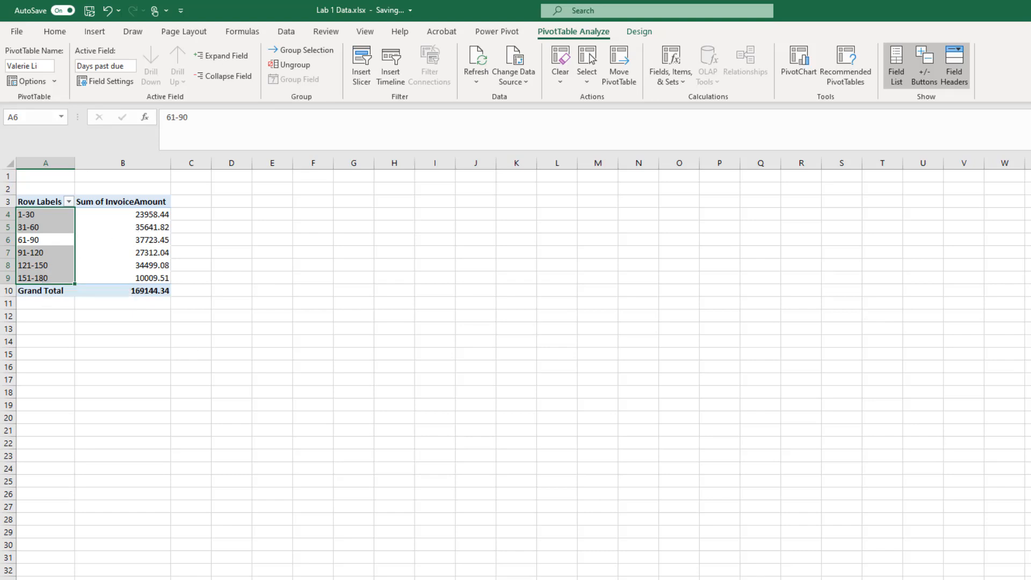
{"action": "key", "text": "alt+Tab"}
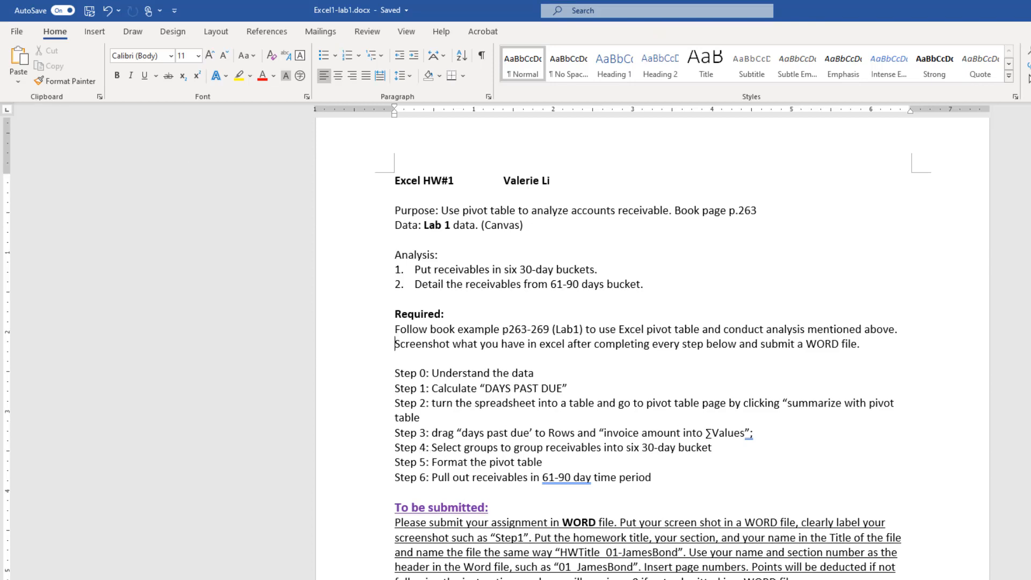
{"action": "key", "text": "alt+Tab"}
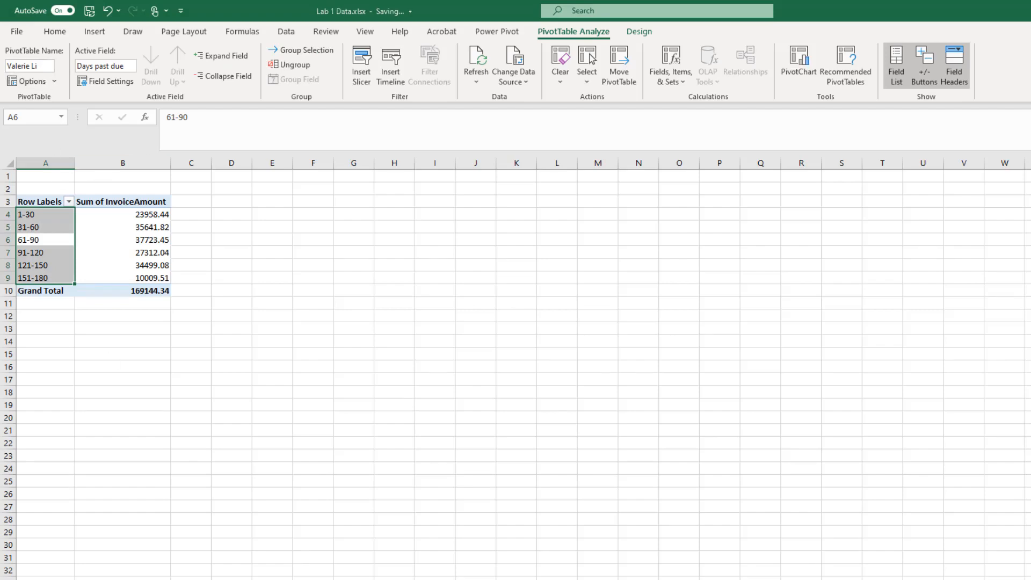
{"action": "key", "text": "alt+Tab"}
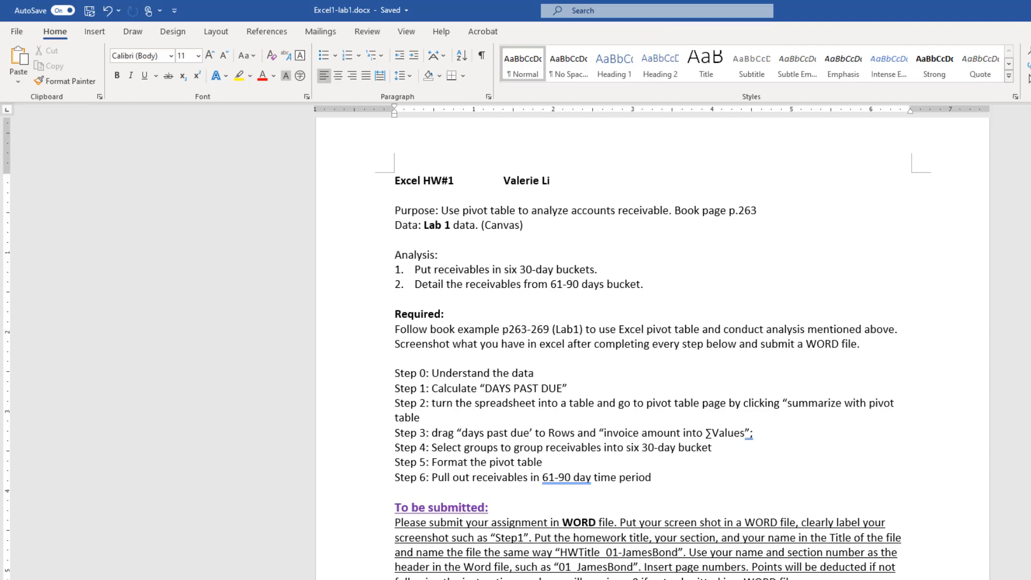
{"action": "key", "text": "alt+Tab"}
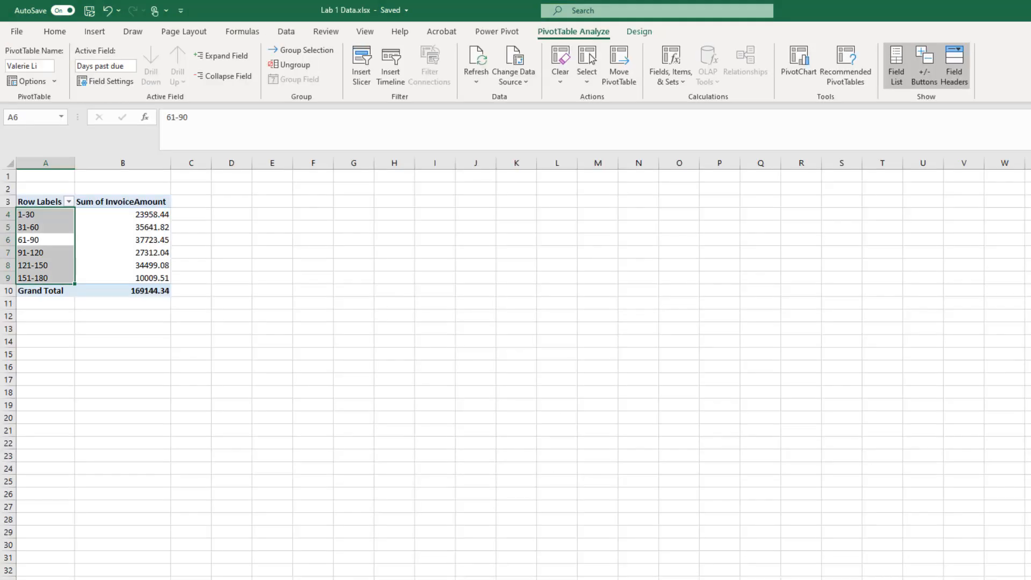
- Rename the Row Labels header in A3 to 'Days Late'
{"action": "left_click", "coordinate": [46, 204]}
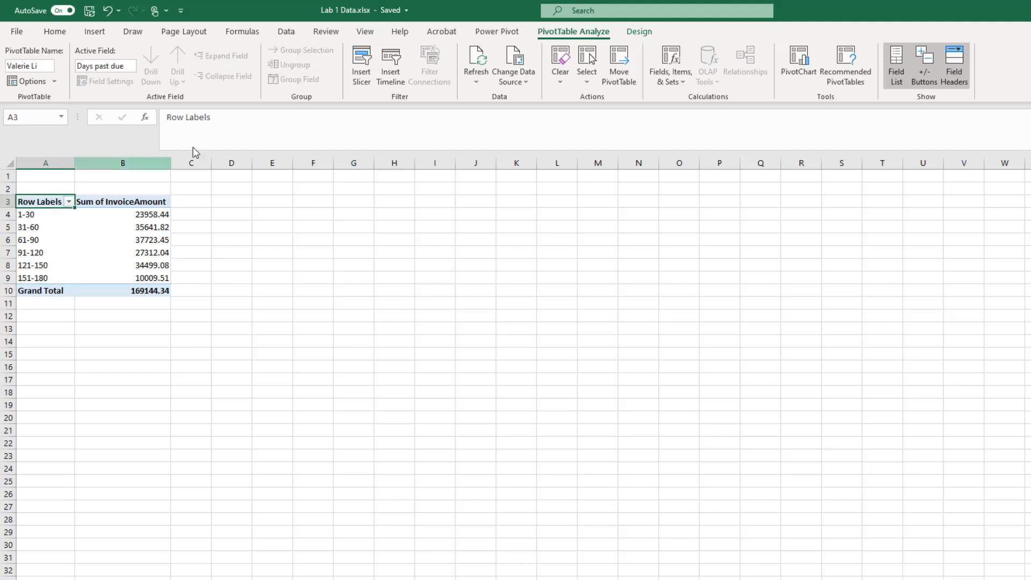
{"action": "left_click_drag", "start_coordinate": [224, 117], "coordinate": [111, 121]}
{"action": "type", "text": "Days Late"}
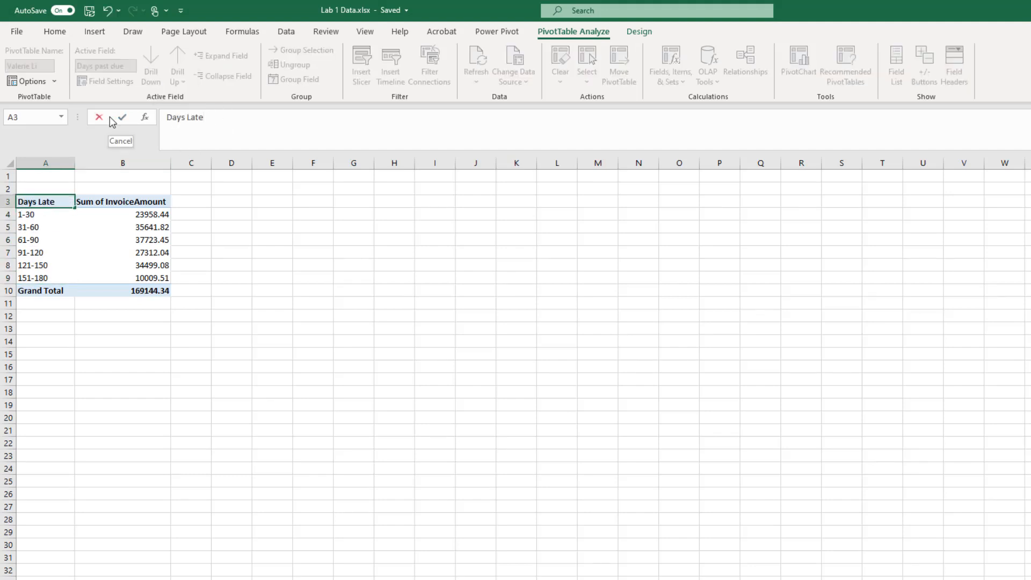
{"action": "left_click", "coordinate": [123, 117]}
- Rename the Sum of InvoiceAmount header in B3 to 'Total Amt Due'
{"action": "left_click", "coordinate": [152, 203]}
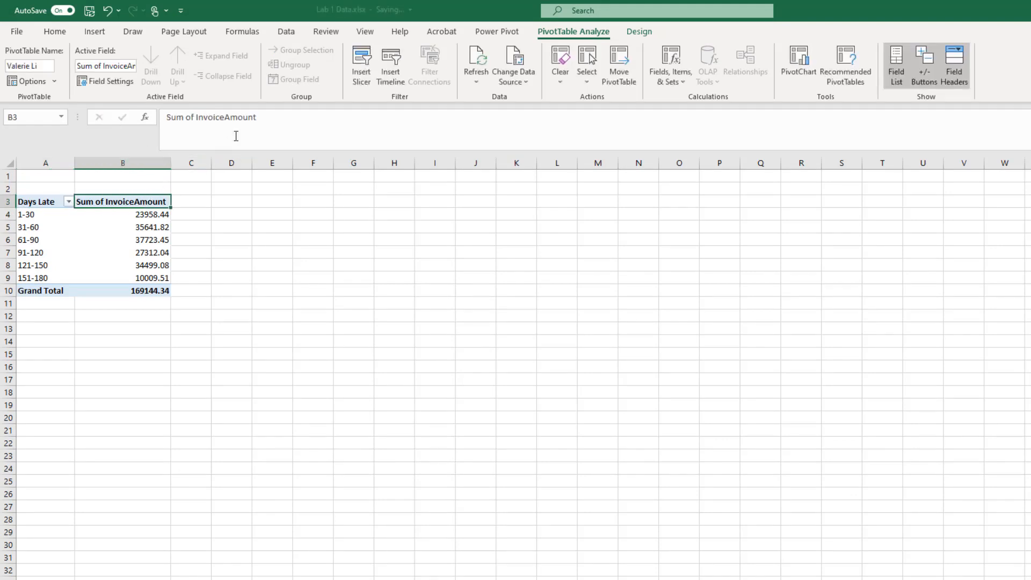
{"action": "left_click", "coordinate": [260, 117]}
{"action": "left_click_drag", "start_coordinate": [261, 117], "coordinate": [160, 117]}
{"action": "type", "text": "Total"}
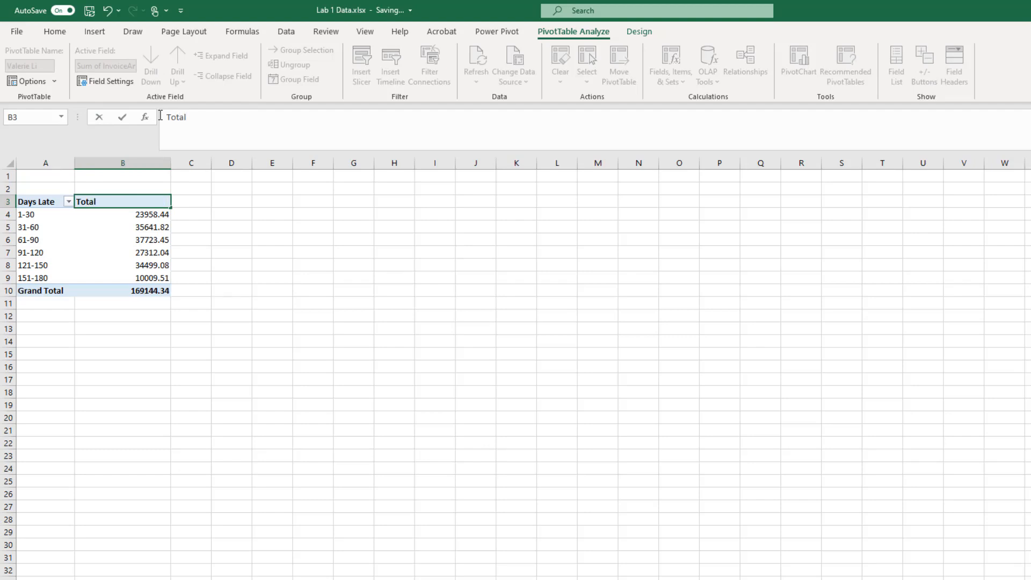
{"action": "type", "text": " Amt Due"}
{"action": "left_click", "coordinate": [262, 327]}
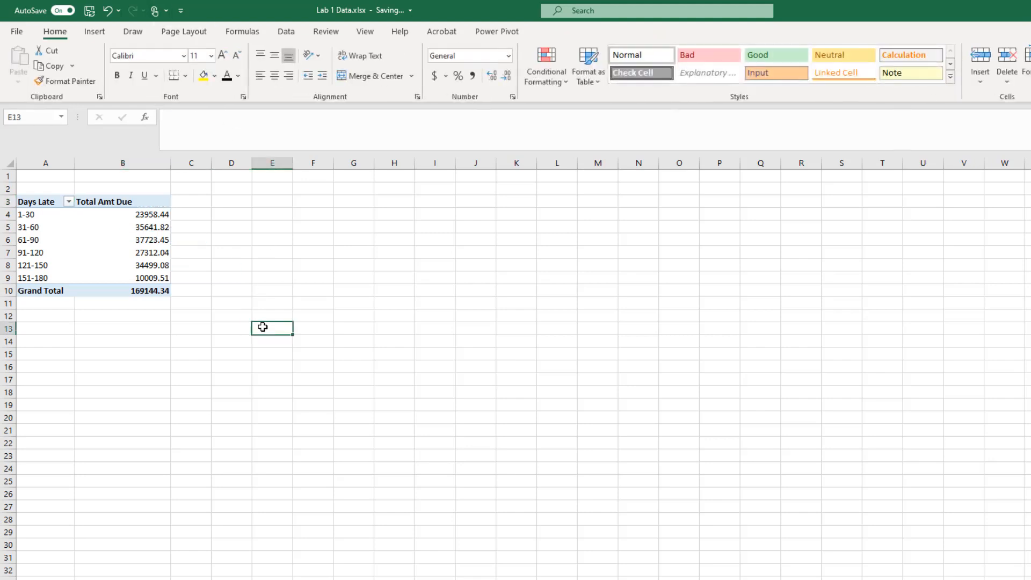
{"action": "left_click", "coordinate": [115, 239]}
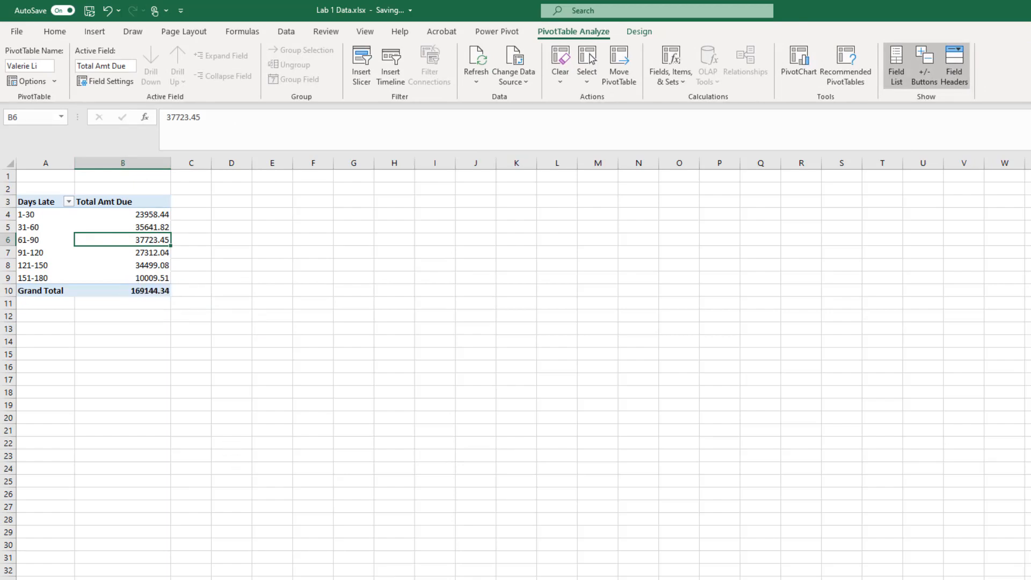
{"action": "key", "text": "alt+Tab"}
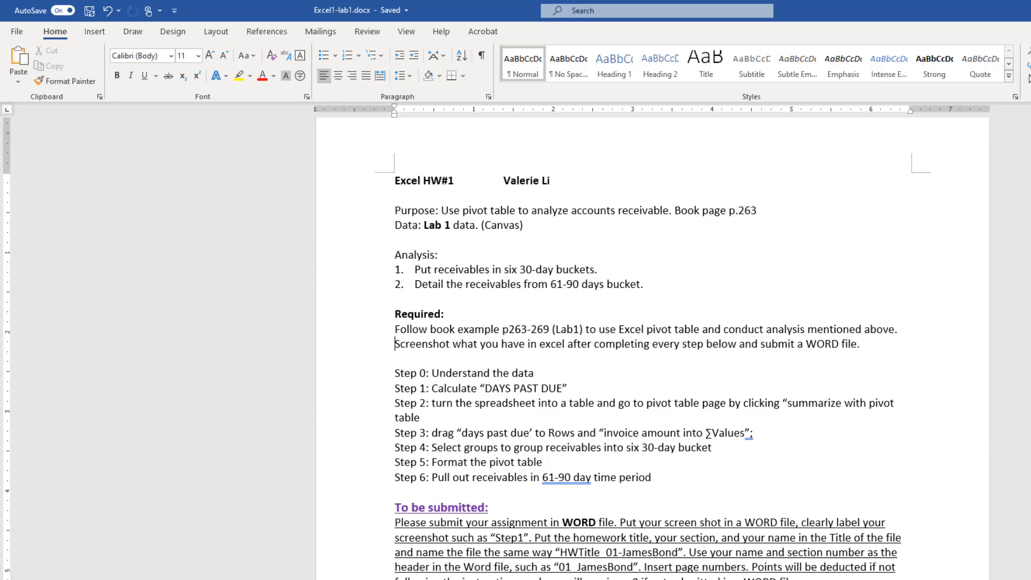
- Drill into the 61-90 bucket total to list its invoices on a new sheet
{"action": "key", "text": "alt+Tab"}
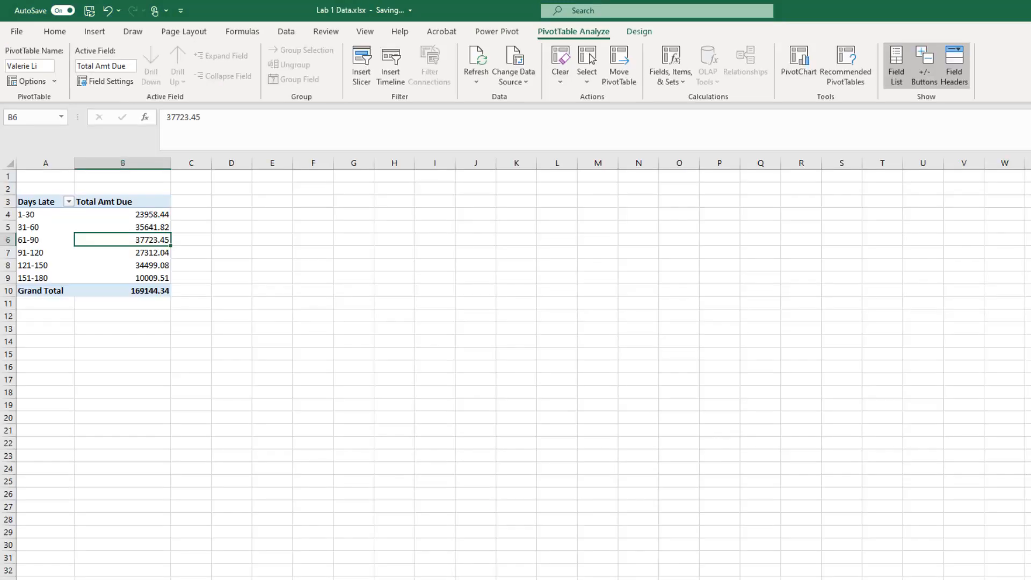
{"action": "left_click", "coordinate": [45, 242]}
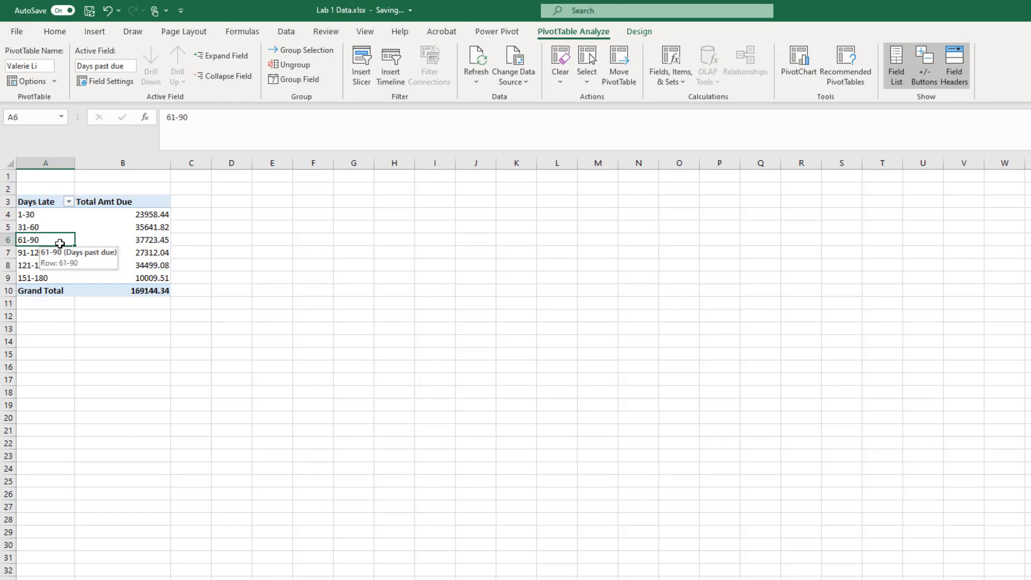
{"action": "left_click", "coordinate": [145, 243]}
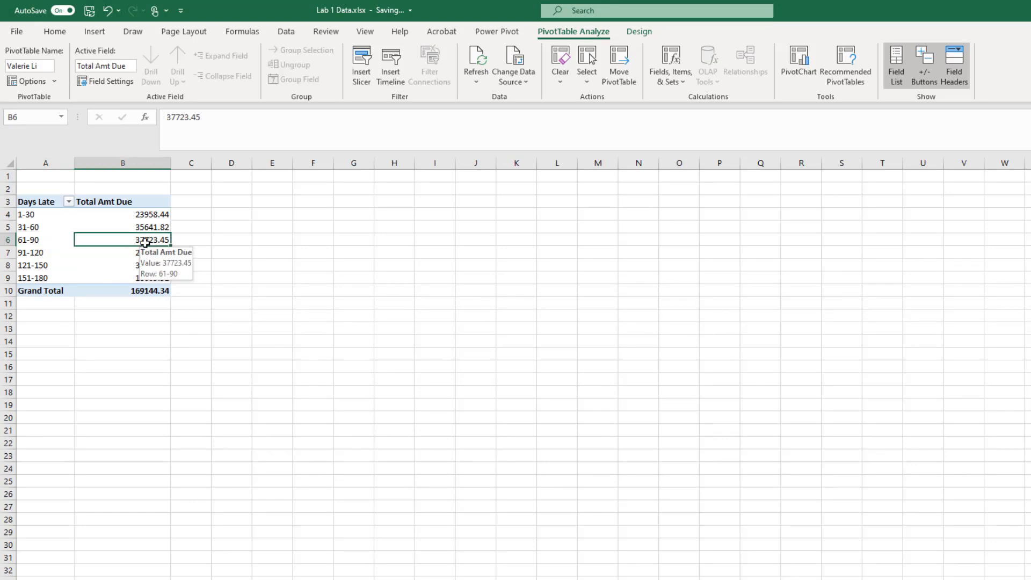
{"action": "double_click", "coordinate": [145, 243]}
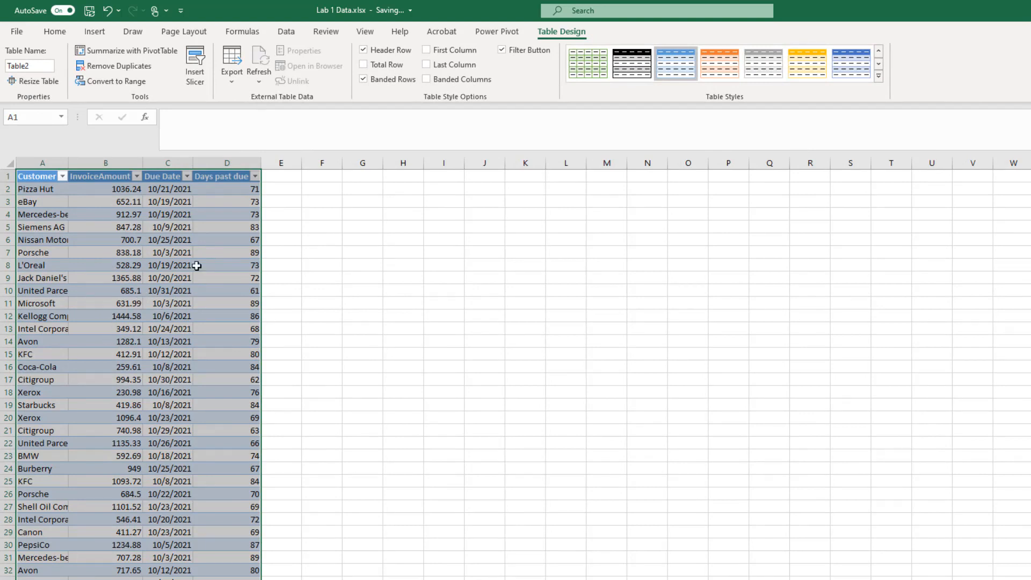
- Enter the student's full name in cell F2 of the detail sheet
{"action": "left_click", "coordinate": [321, 188]}
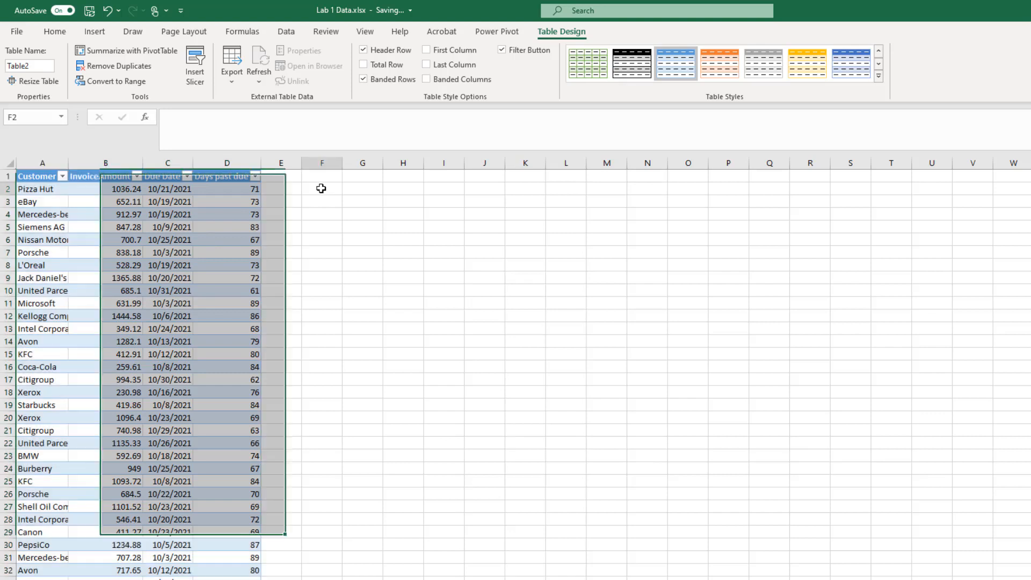
{"action": "type", "text": "valerie li"}
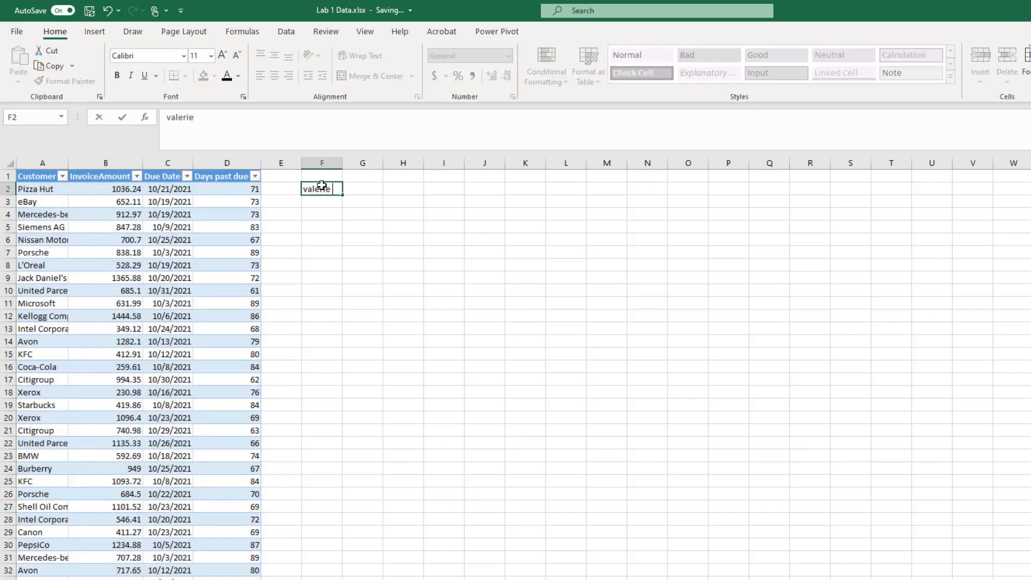
{"action": "left_click", "coordinate": [69, 211]}
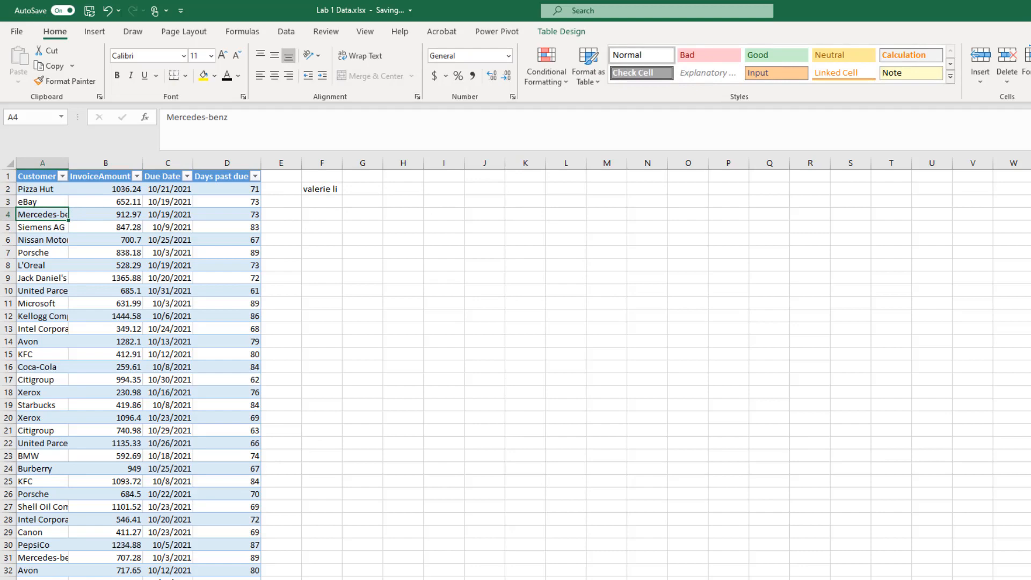
{"action": "key", "text": "alt+Tab"}
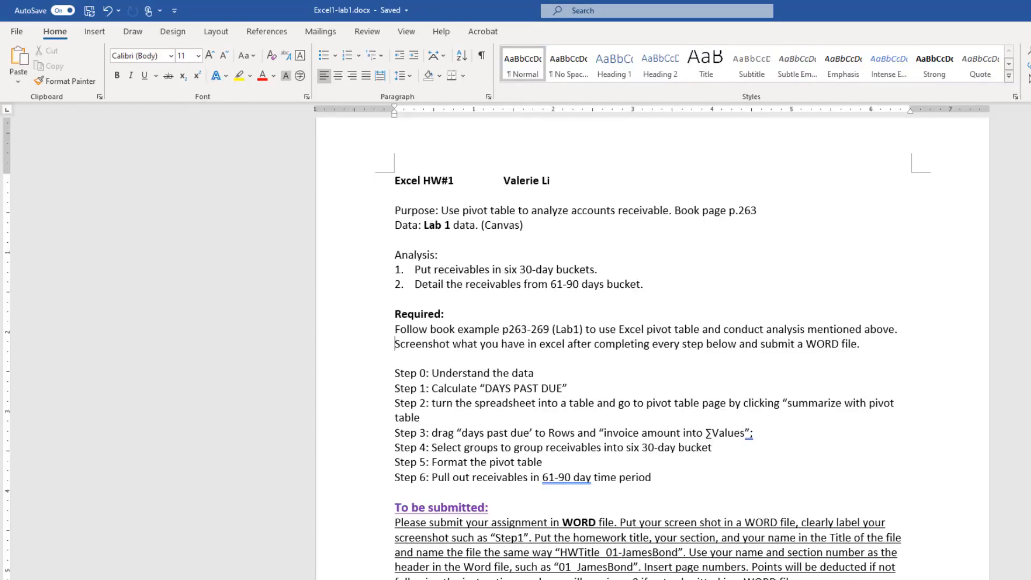
{"action": "scroll", "coordinate": [652, 349], "scroll_direction": "down", "scroll_amount": 3}
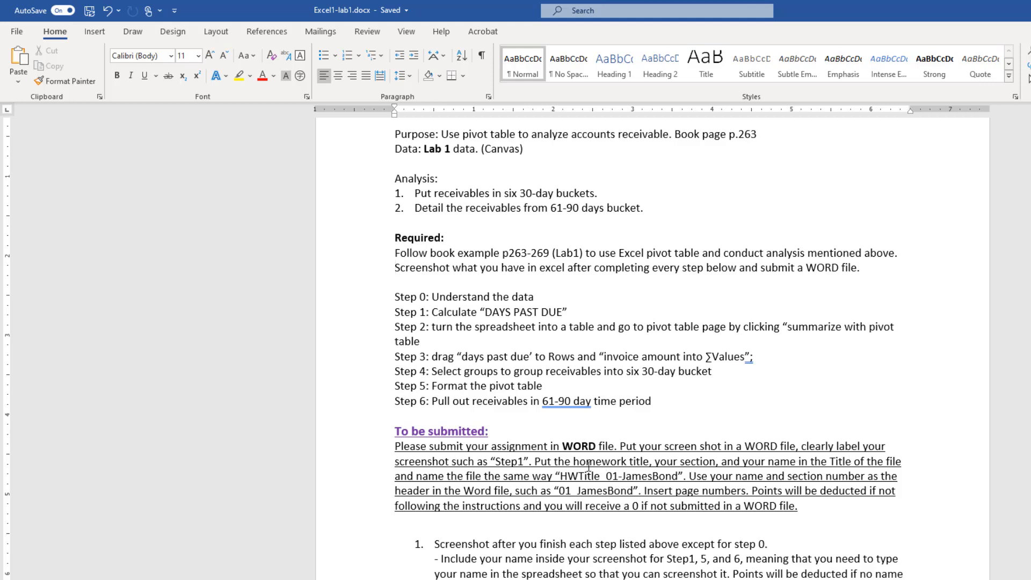
{"action": "left_click_drag", "start_coordinate": [575, 462], "coordinate": [787, 463]}
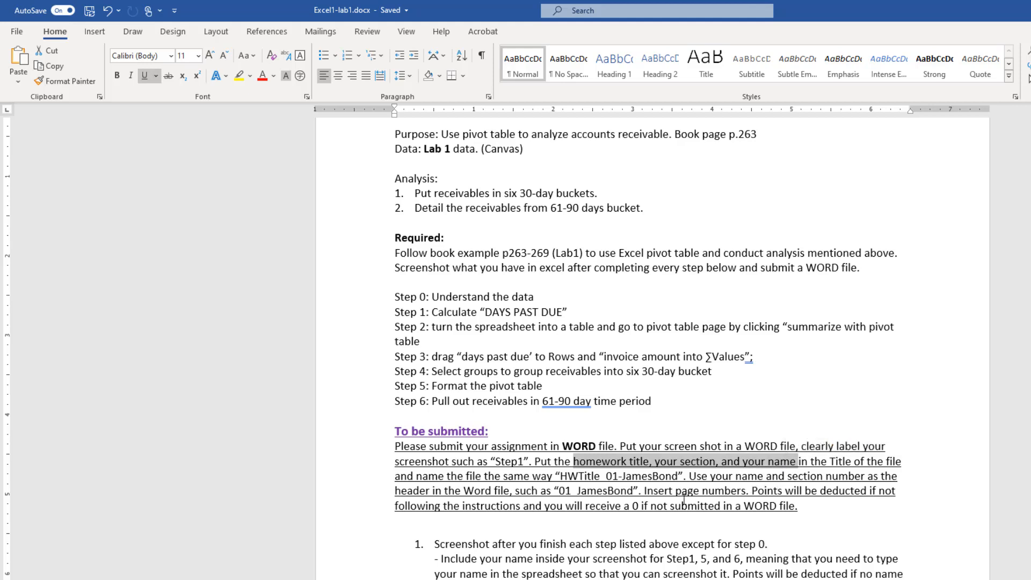
{"action": "left_click_drag", "start_coordinate": [566, 491], "coordinate": [624, 490]}
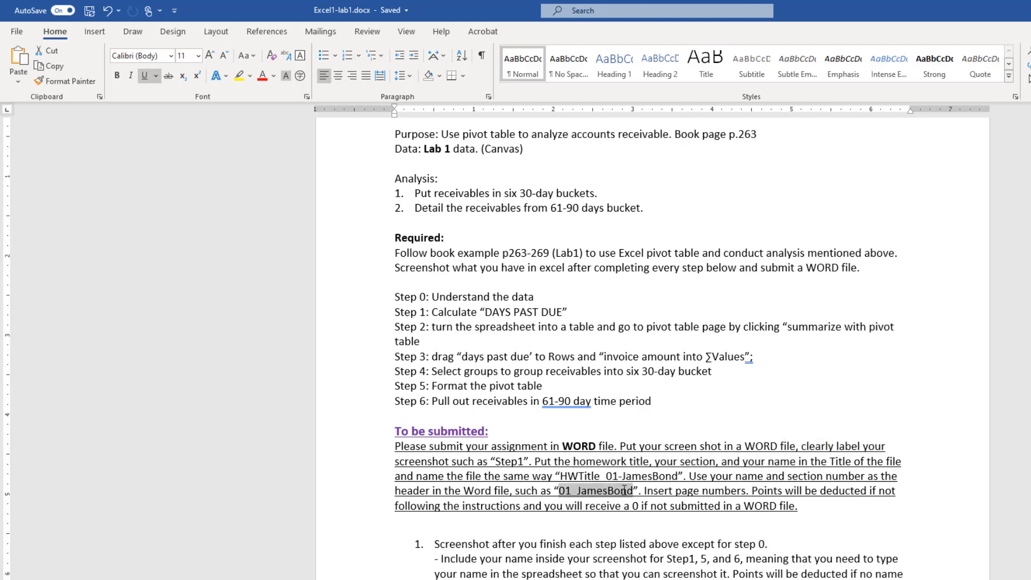